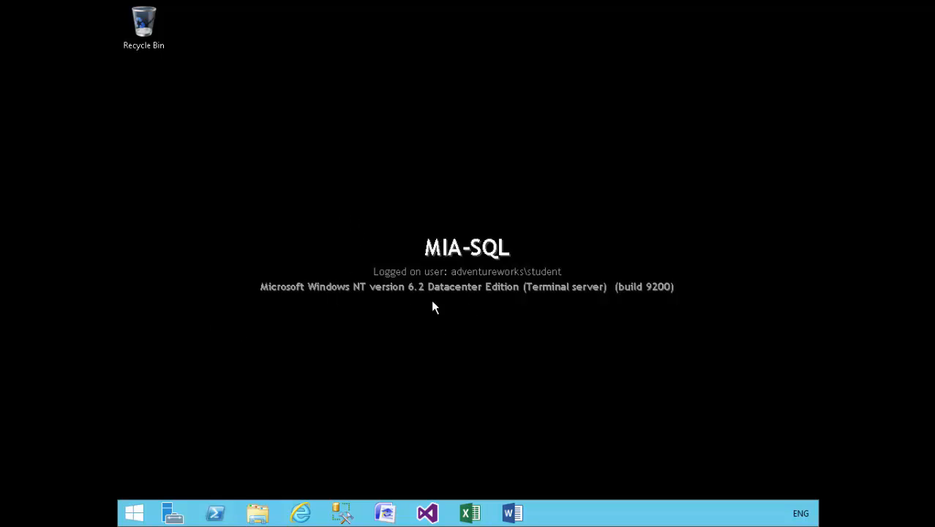
Step: Open SQL Server Management Studio, connect to the MIA-SQL database engine with Windows Authentication, and widen the Object Explorer
left_click(343, 512)
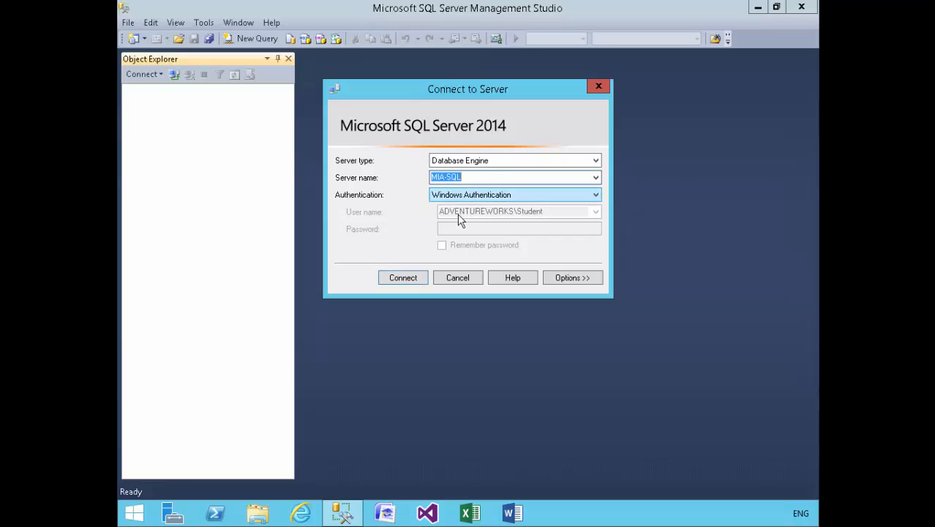
left_click(399, 279)
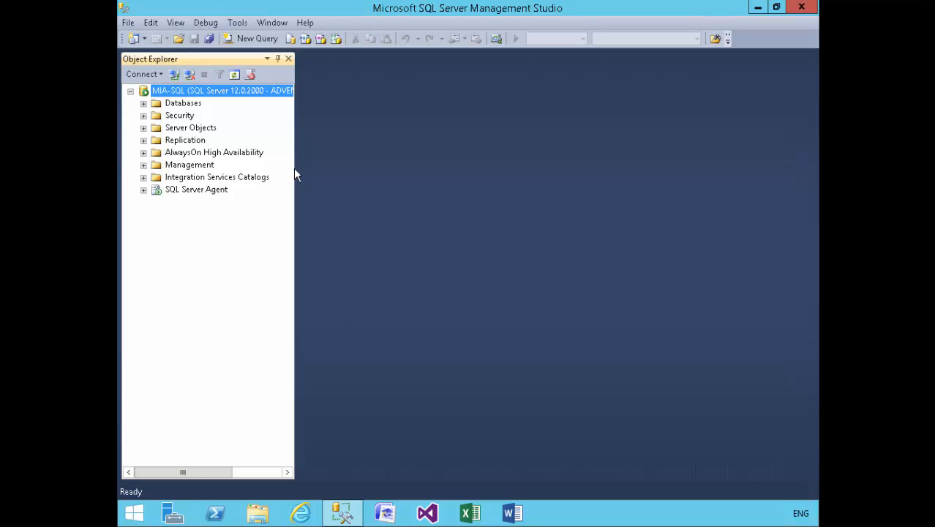
left_click_drag(296, 169, 355, 174)
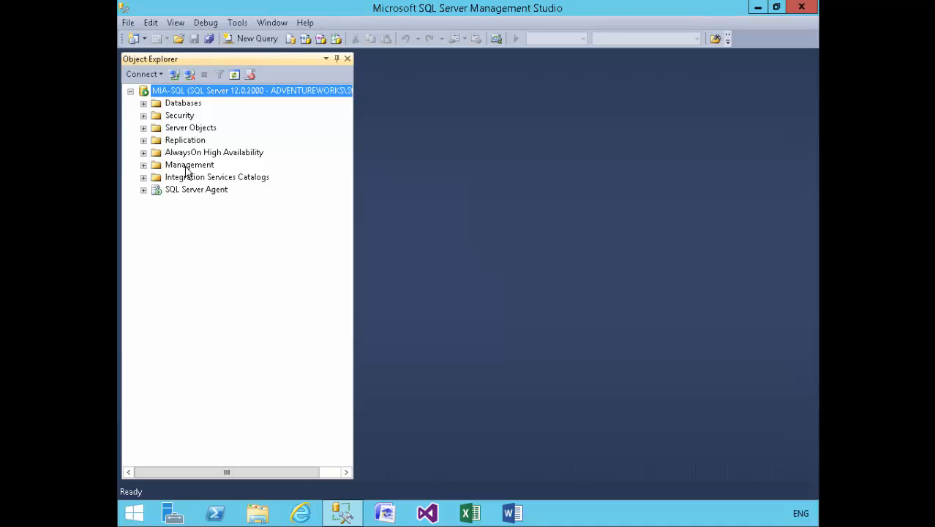
Step: Expand Policy Management under the server's Management node, including its Policies, Conditions and Facets folders
double_click(186, 168)
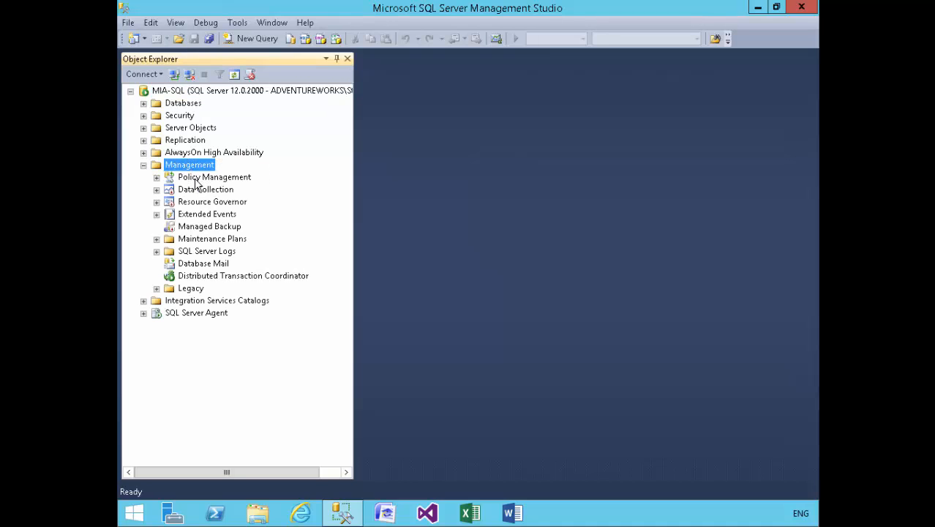
double_click(196, 180)
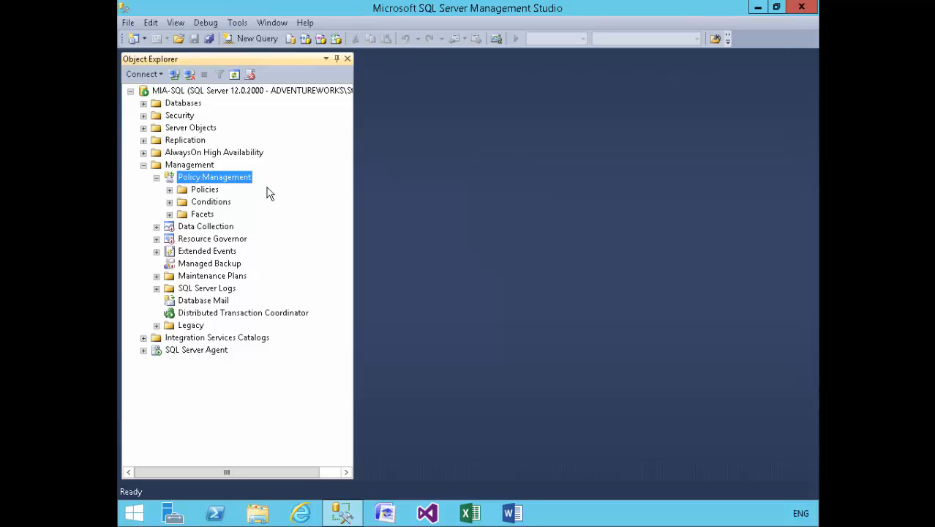
double_click(206, 192)
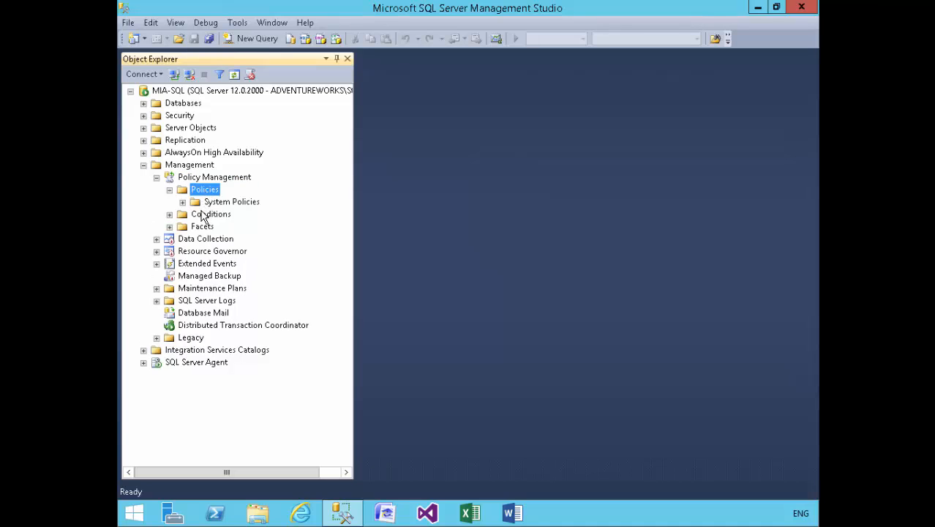
double_click(208, 216)
double_click(201, 235)
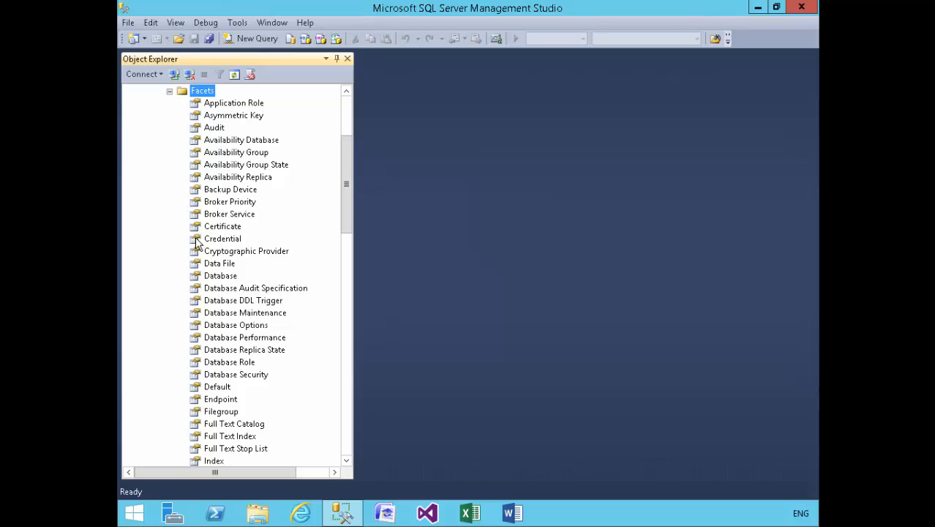
Step: Examine the list of available facets, including the database, login, server and table facets, and return to the start of the tree
left_click_drag(349, 209, 349, 161)
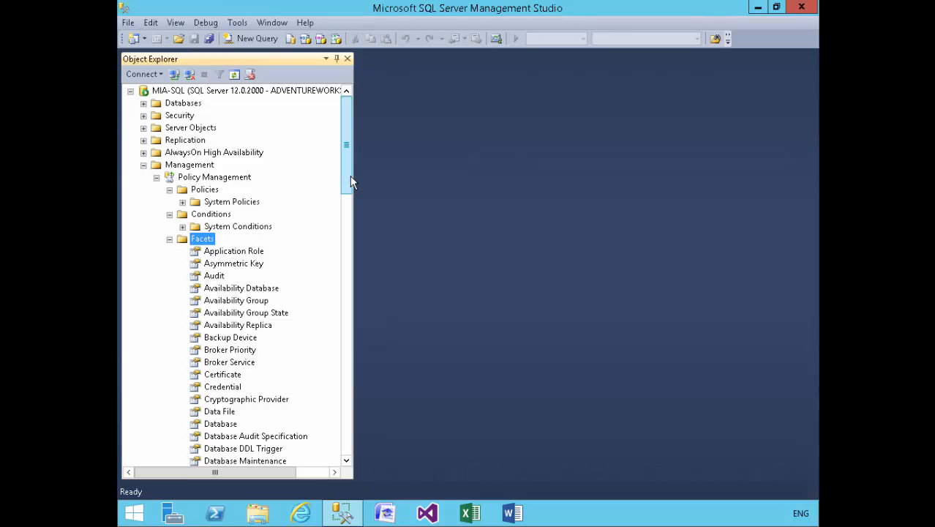
scroll(346, 202, "down", 3)
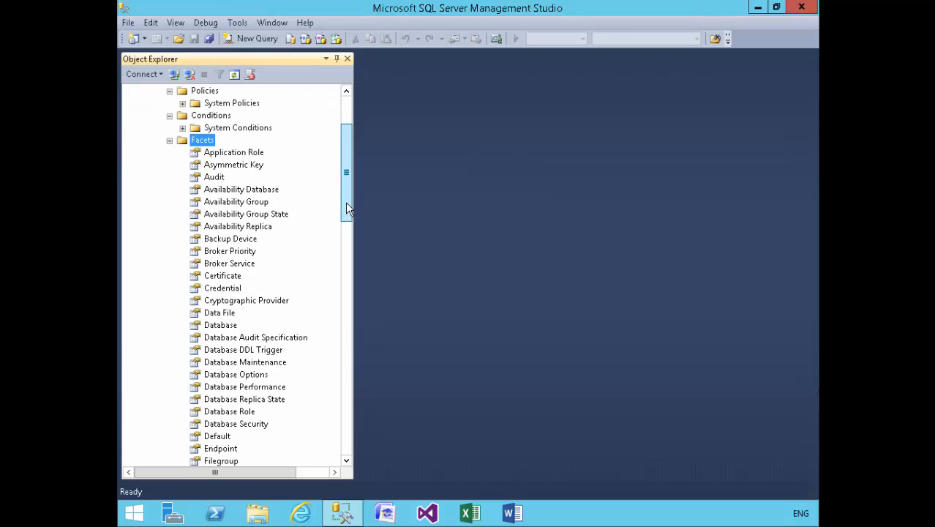
left_click(220, 327)
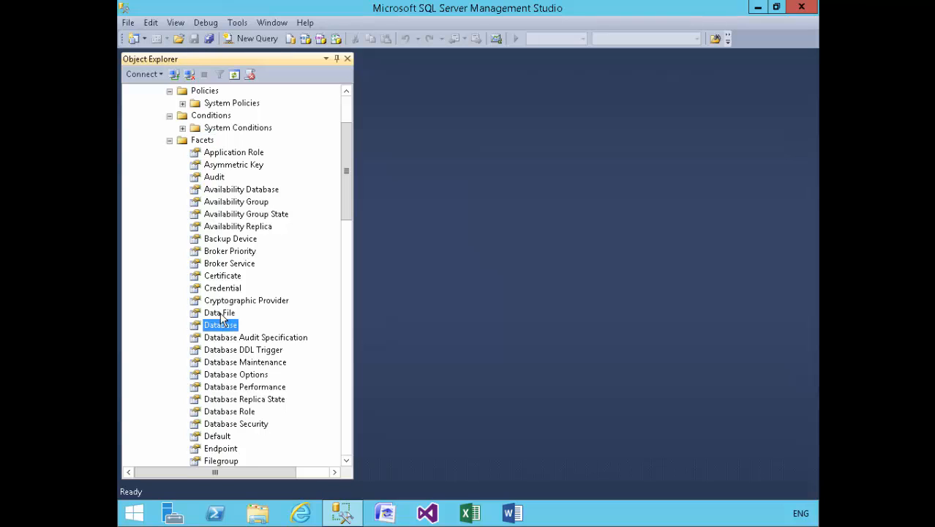
left_click(223, 315)
left_click(223, 289)
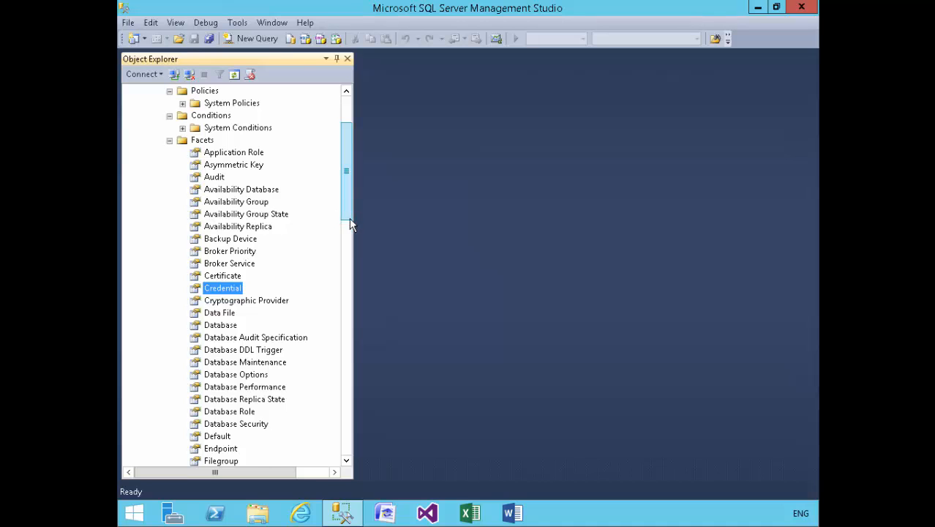
left_click_drag(349, 218, 246, 255)
left_click(236, 242)
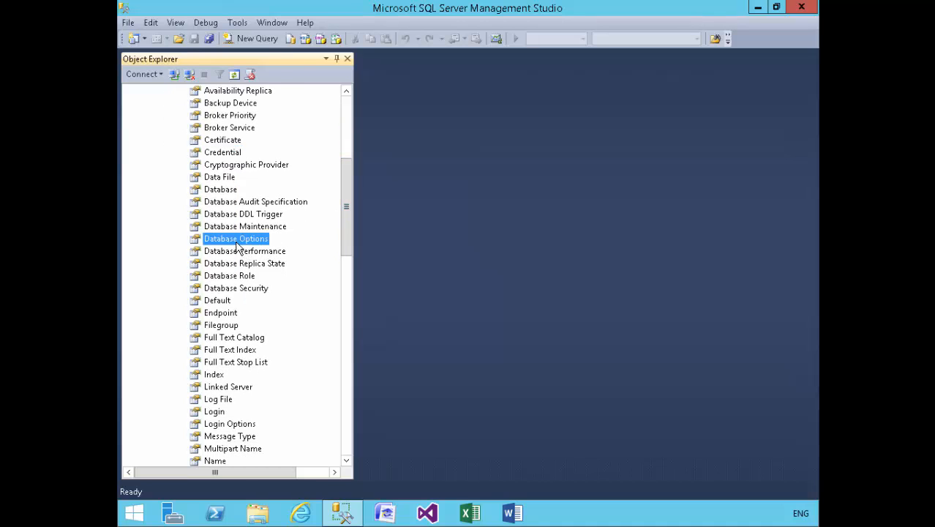
left_click(238, 255)
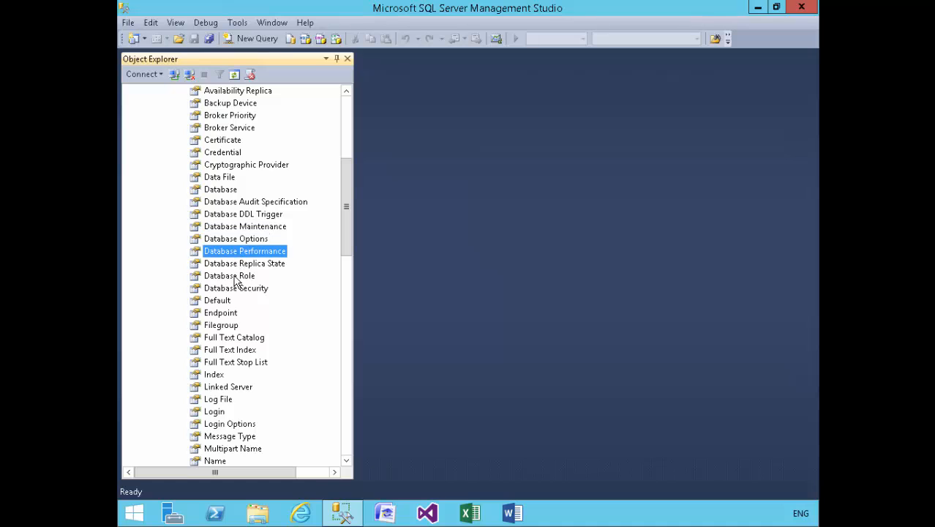
left_click(235, 276)
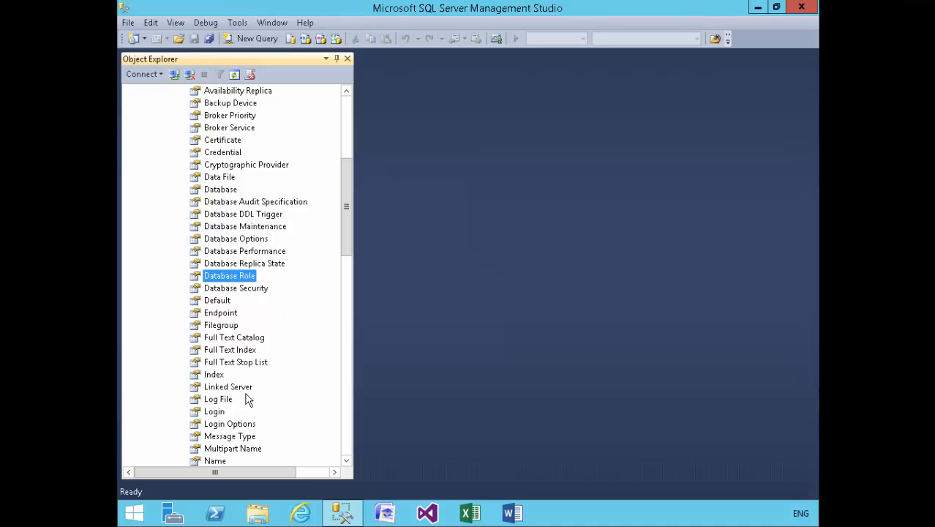
left_click(222, 412)
left_click_drag(337, 249, 292, 335)
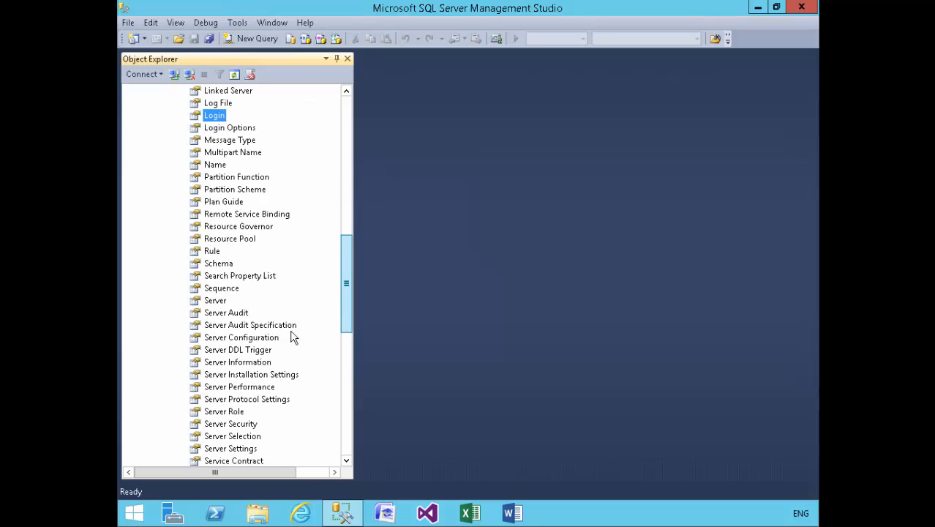
left_click(223, 350)
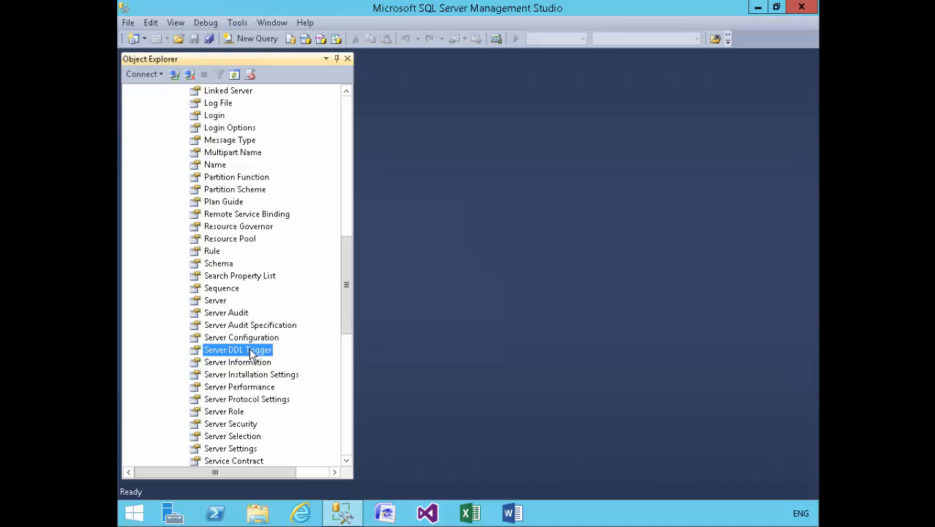
left_click(227, 412)
left_click(246, 376)
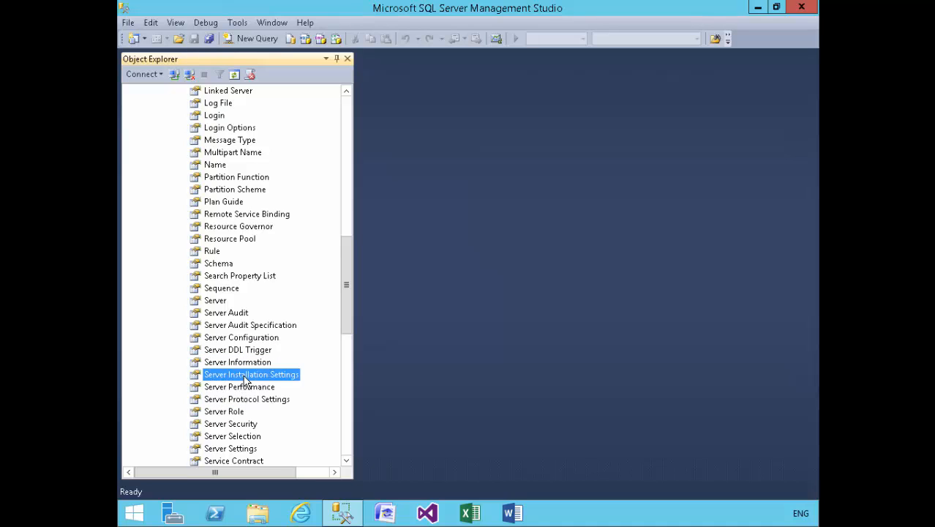
left_click_drag(347, 290, 338, 389)
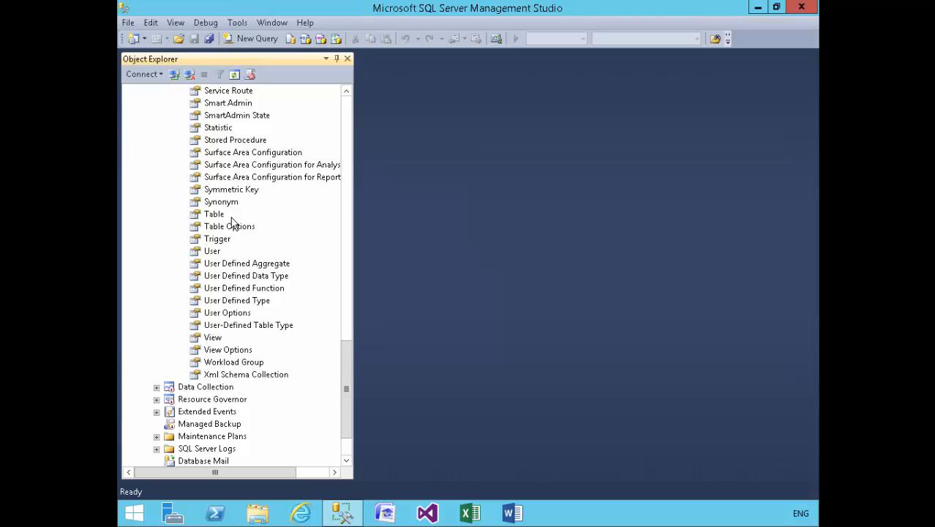
left_click_drag(344, 370, 346, 110)
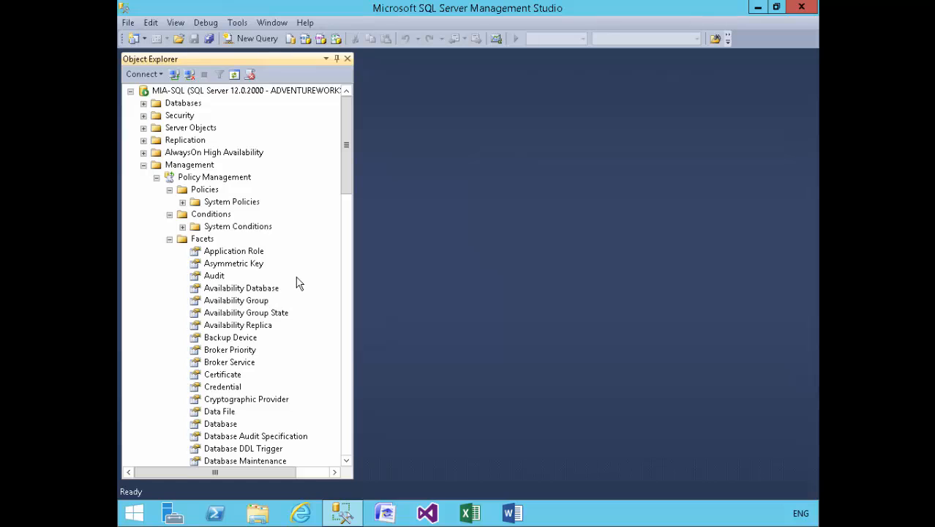
Step: Collapse the Conditions and Facets folders and expand System Policies, widening the Object Explorer to read the full policy names
left_click(170, 215)
left_click(170, 227)
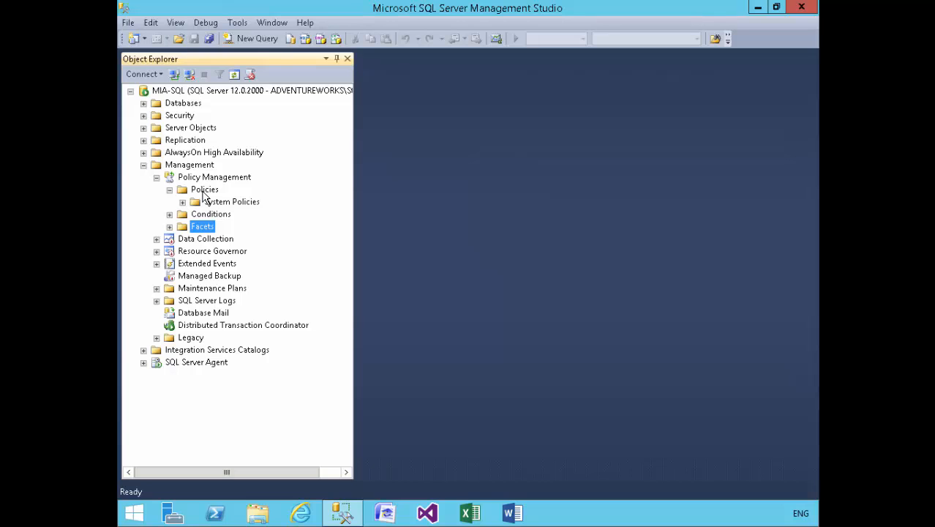
left_click(203, 192)
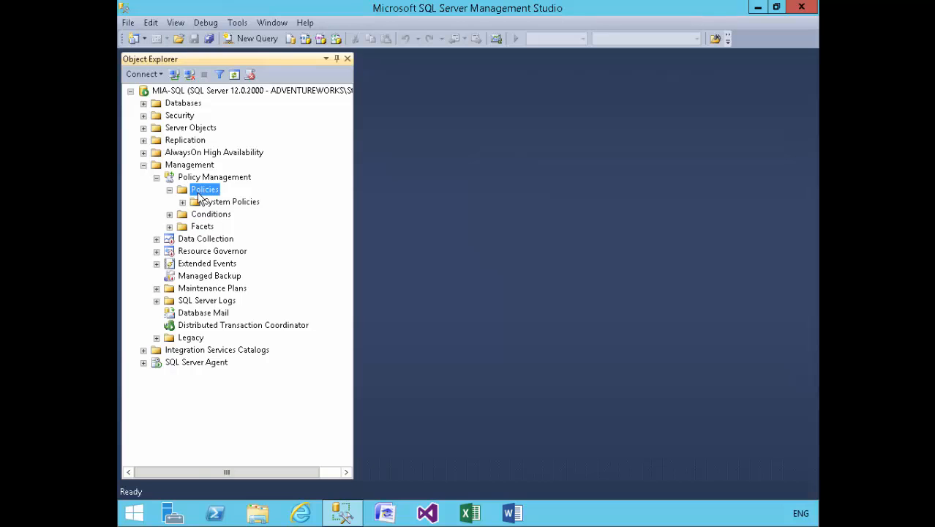
left_click(182, 202)
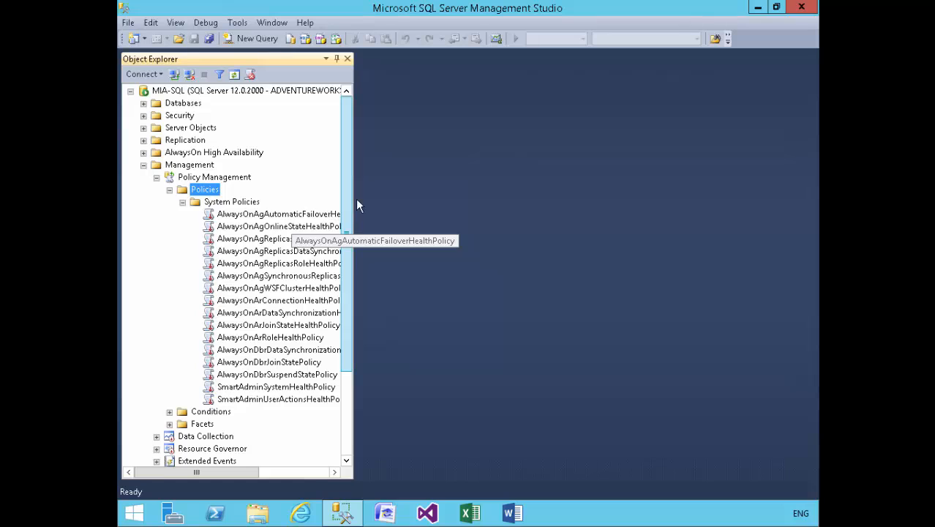
left_click_drag(355, 198, 530, 197)
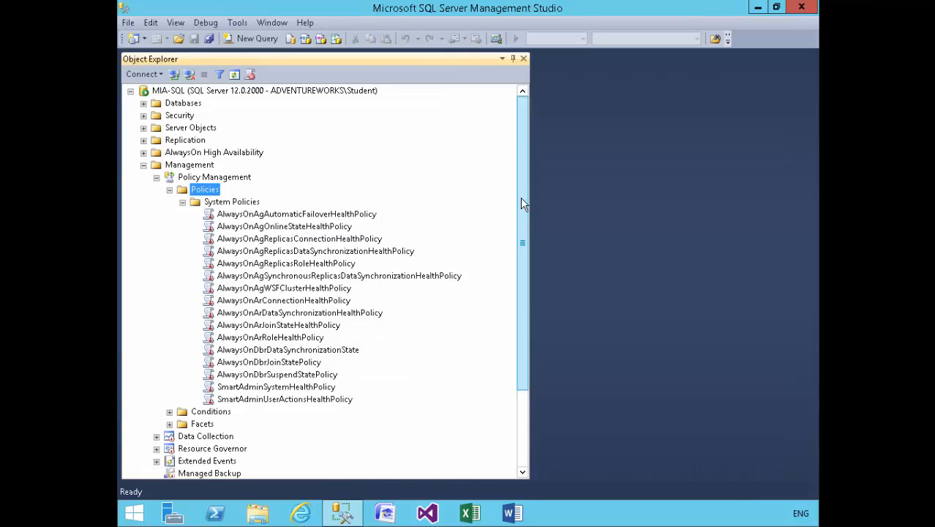
left_click(248, 216)
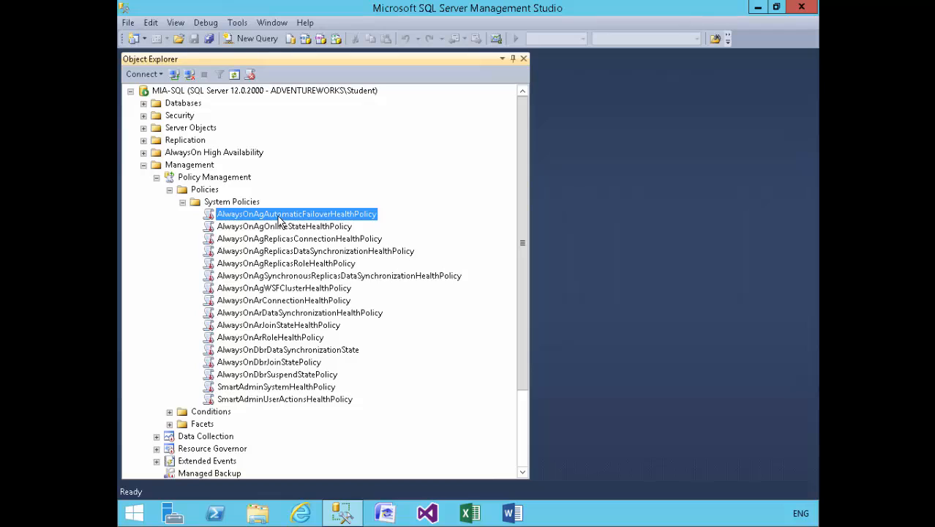
Step: Start importing a policy into the Policies folder and browse for the file in the SQL Server Best Practices folder
left_click(209, 191)
right_click(211, 192)
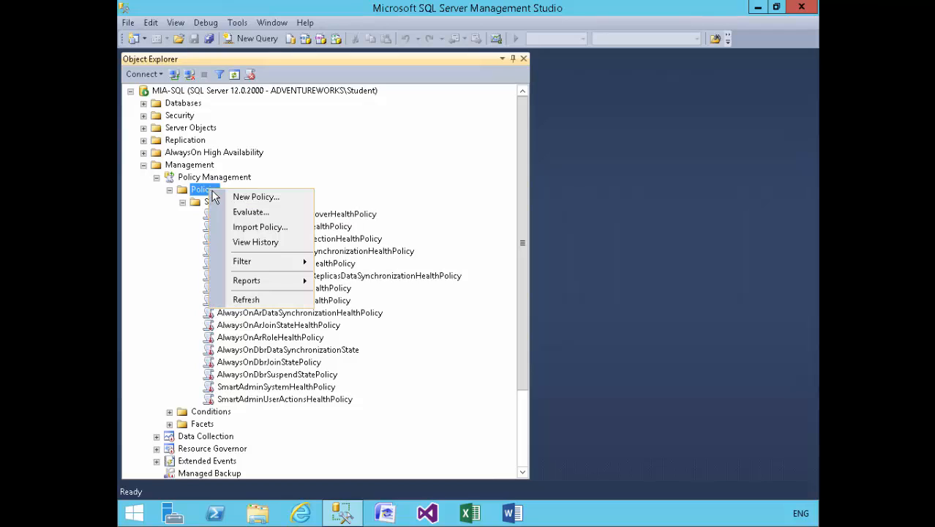
left_click(249, 227)
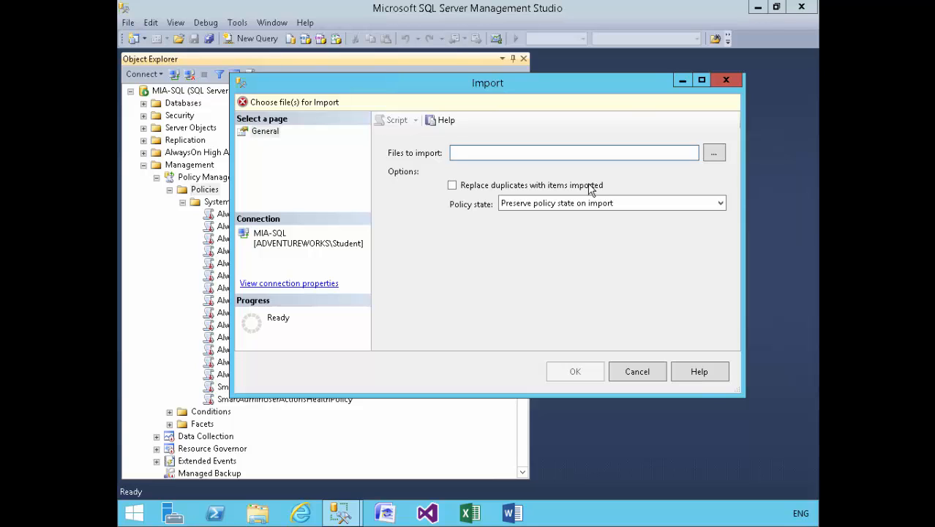
left_click(715, 156)
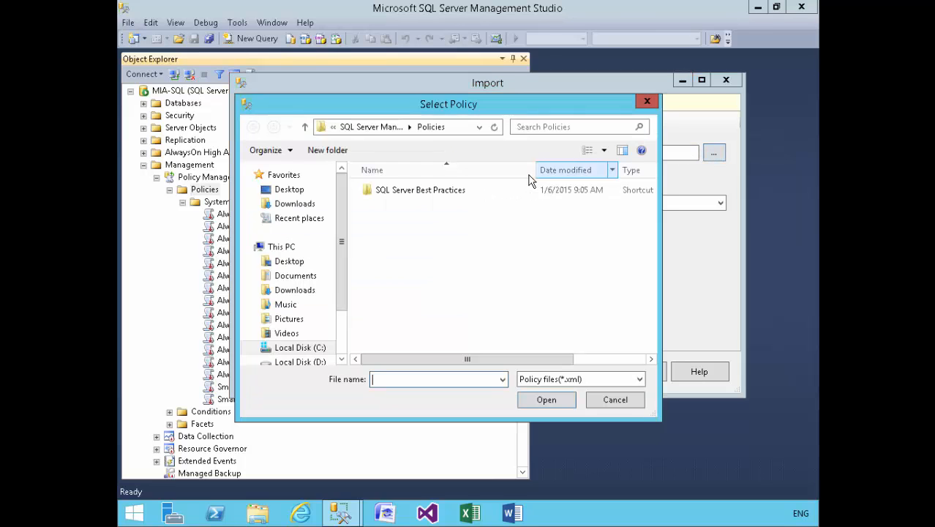
double_click(414, 192)
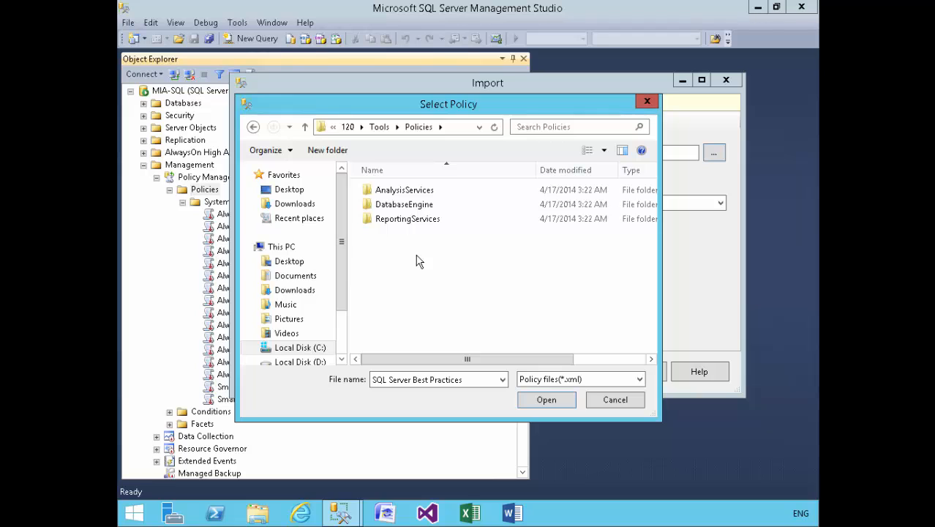
Step: Open the DatabaseEngine policies subfolder 1033 and enlarge the file selection dialog to show more policy files
left_click(403, 194)
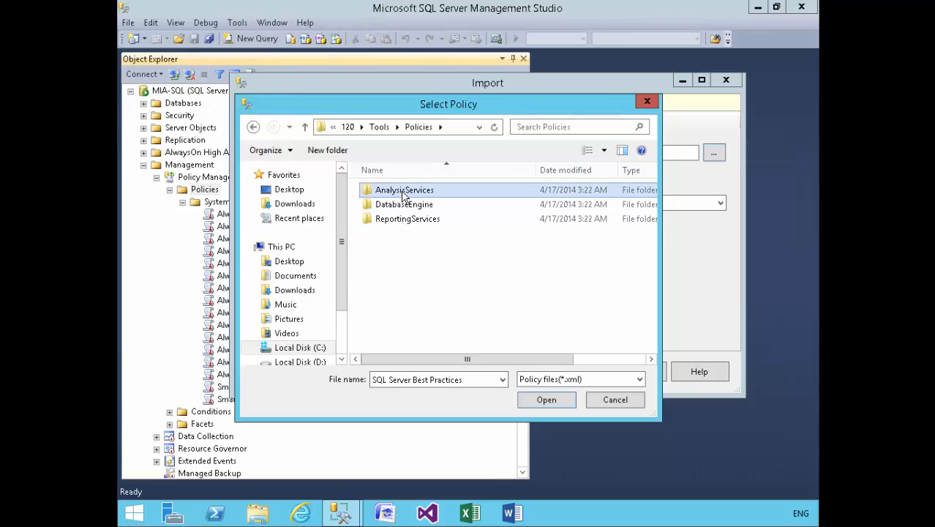
left_click(403, 206)
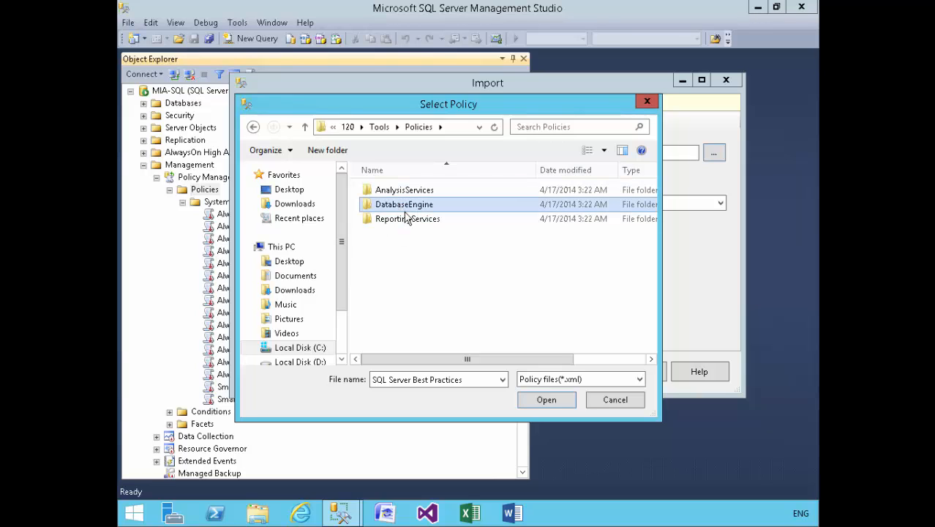
left_click(411, 221)
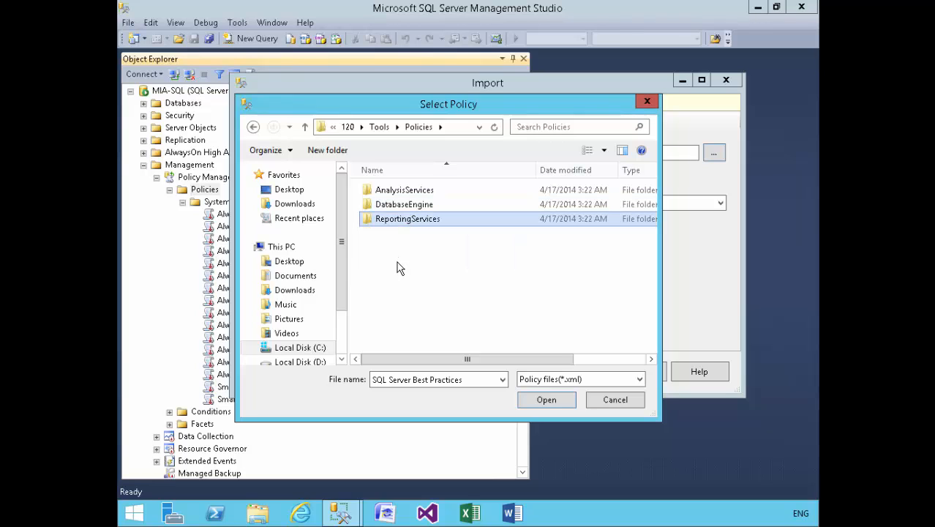
left_click(406, 206)
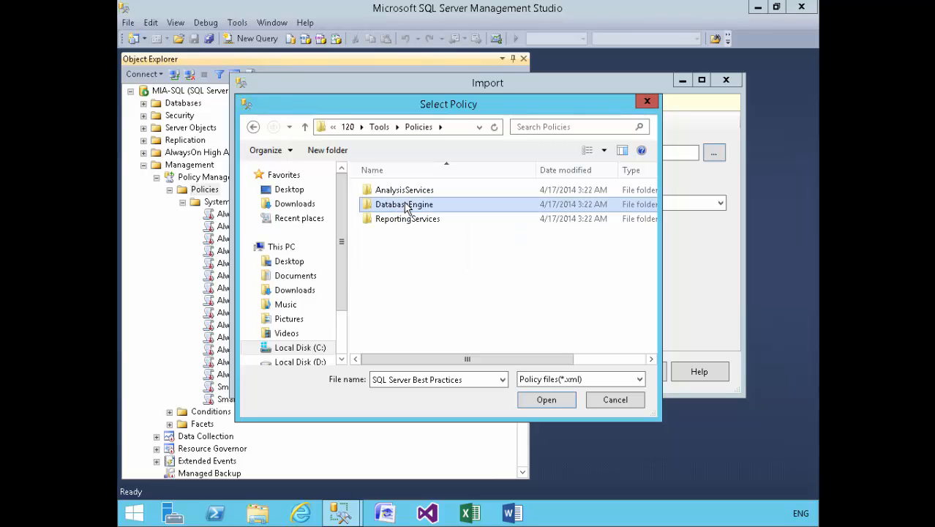
double_click(410, 208)
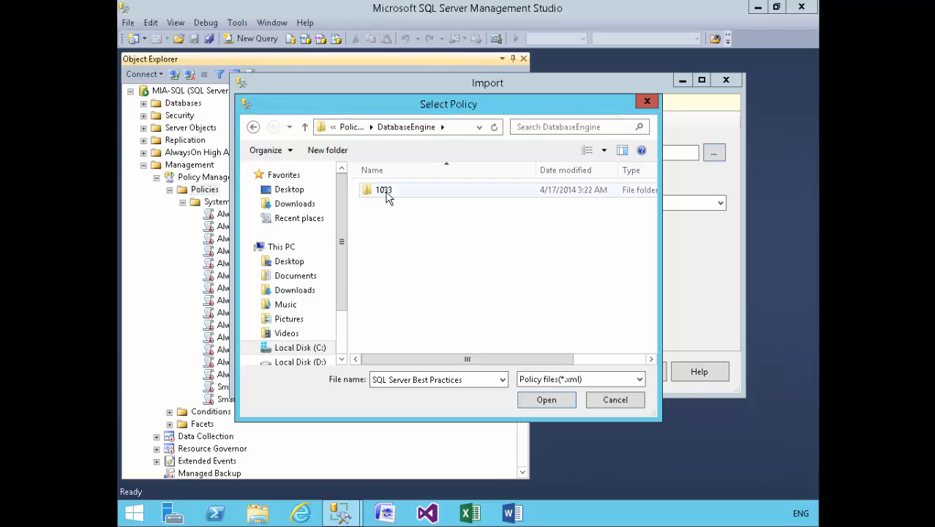
double_click(387, 197)
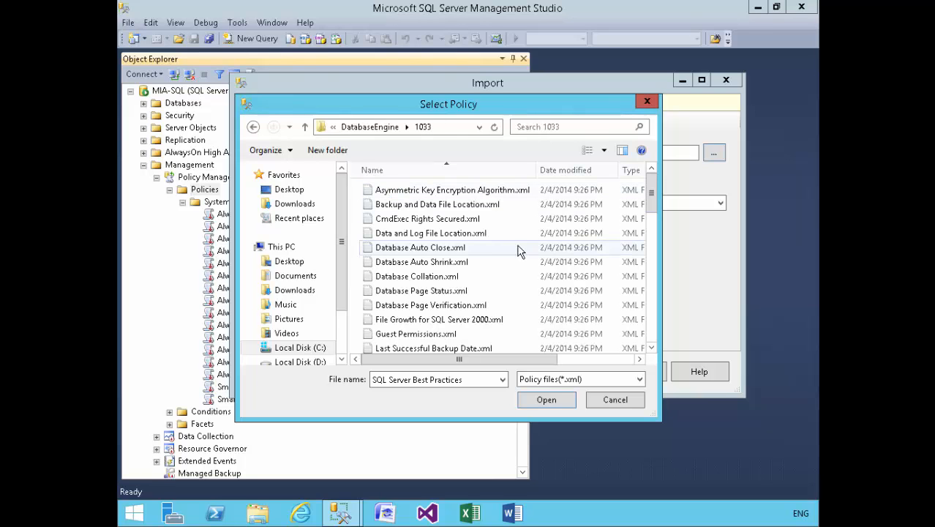
left_click_drag(654, 415, 817, 488)
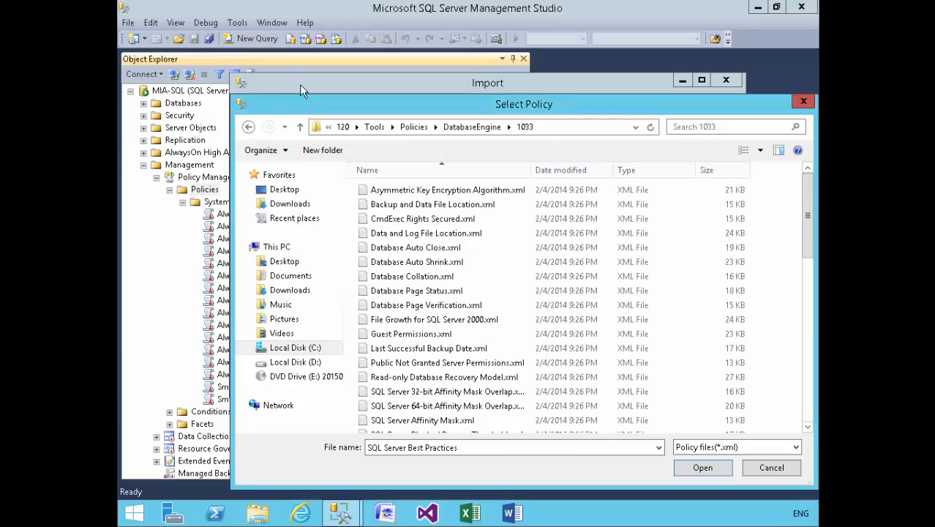
Step: Enlarge the file selection dialog and select the policy files Data and Log File Location, Database Auto Shrink, Guest Permissions and Trustworthy Database
left_click_drag(316, 108, 242, 55)
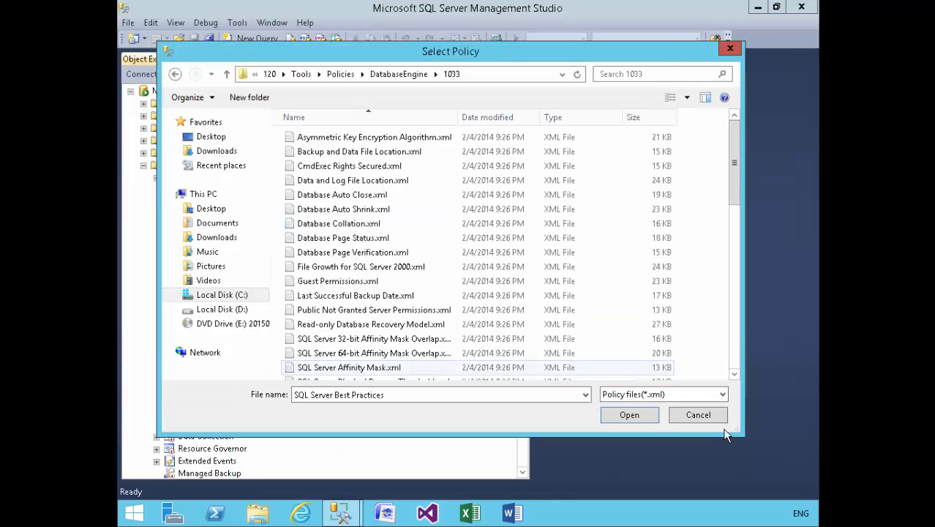
left_click_drag(739, 432, 797, 474)
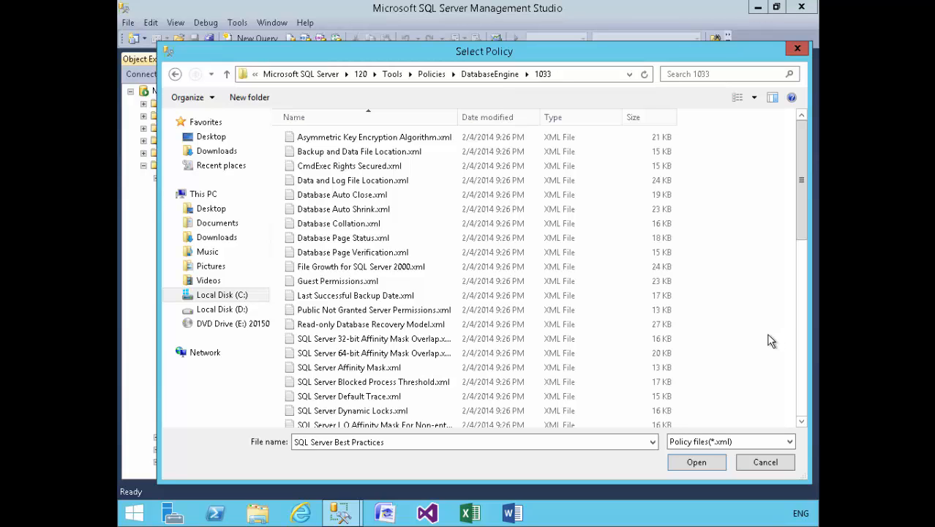
left_click(330, 183)
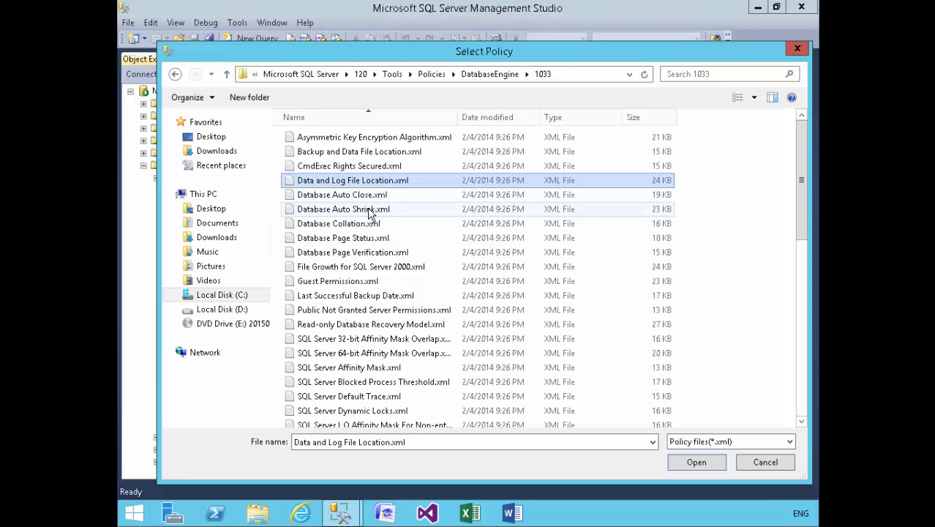
left_click(370, 210, "ctrl")
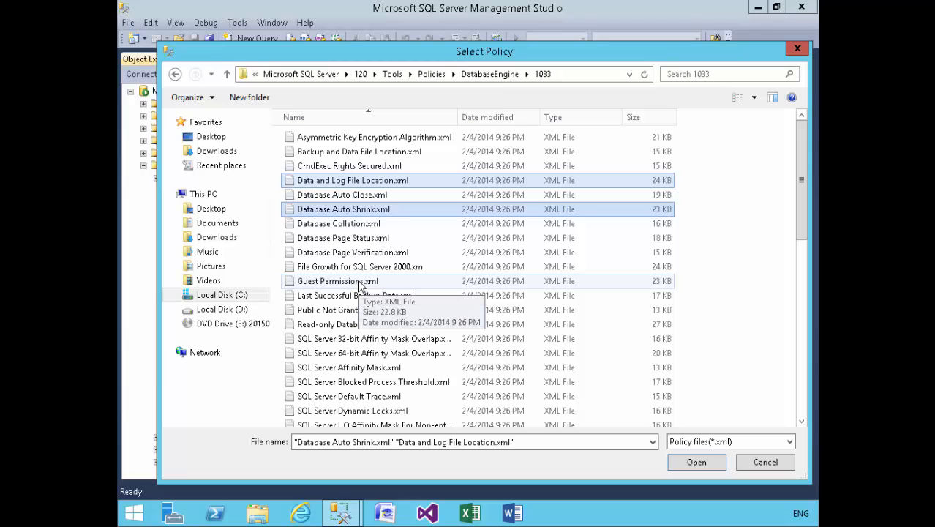
left_click(359, 282, "ctrl")
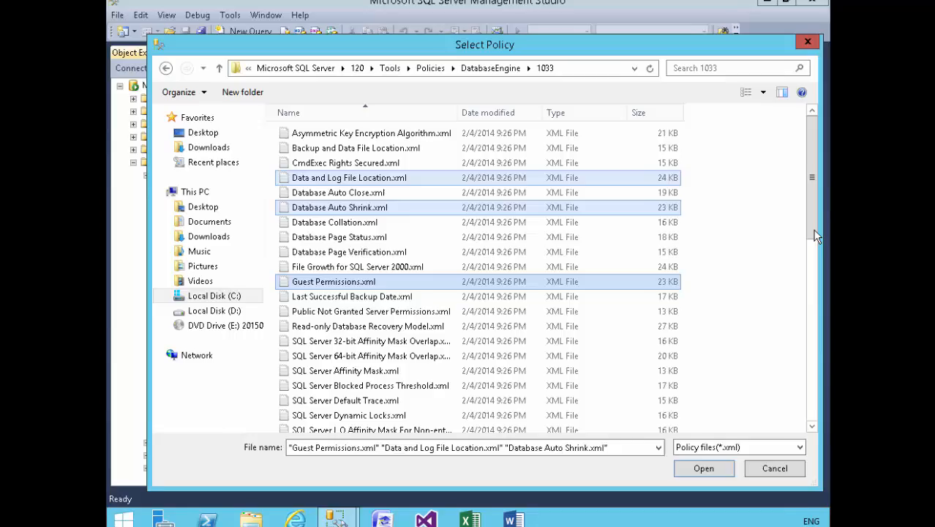
left_click_drag(811, 257, 809, 376)
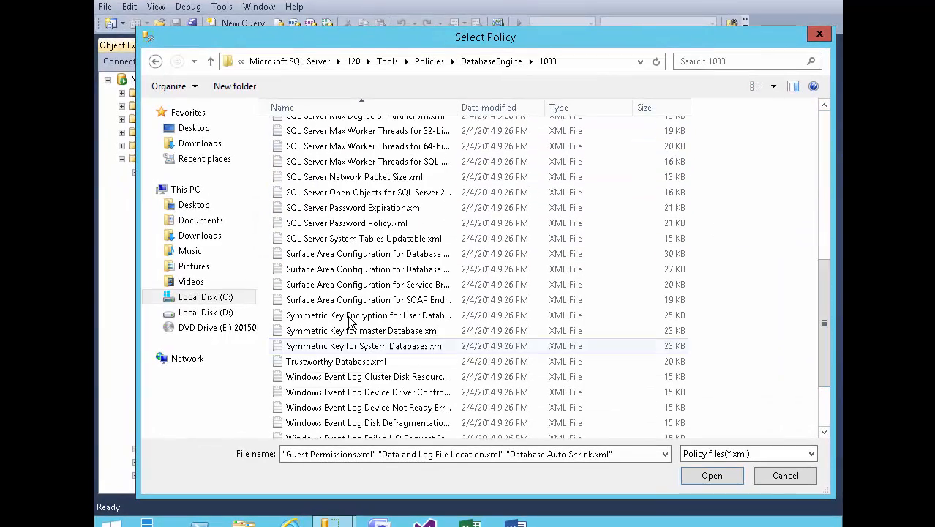
left_click(332, 362, "ctrl")
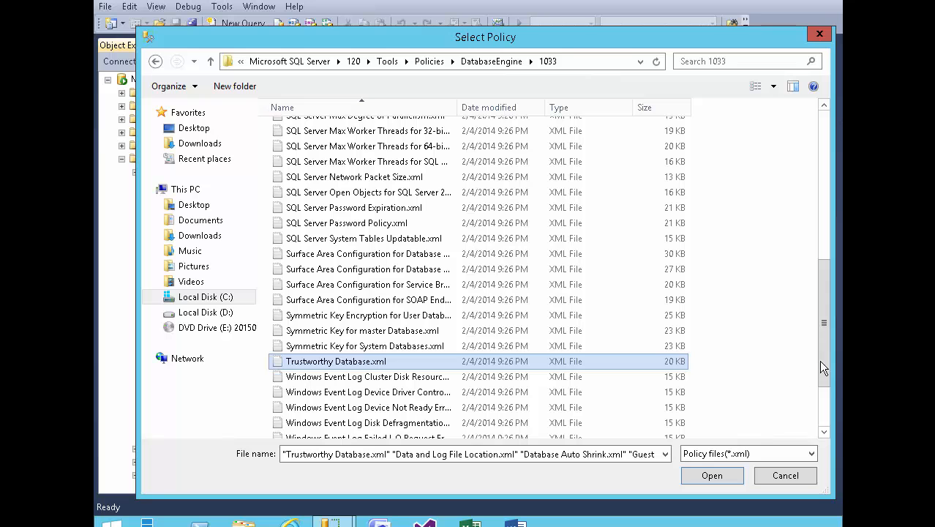
Step: Review the remaining policy files in the folder and load the selected files into the import
scroll(822, 359, "down", 1)
scroll(797, 293, "up", 10)
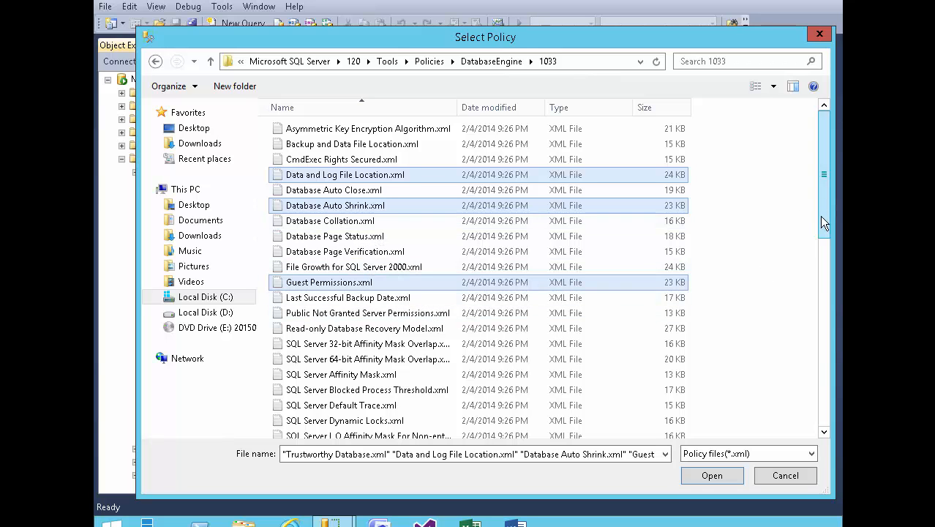
left_click_drag(820, 217, 818, 301)
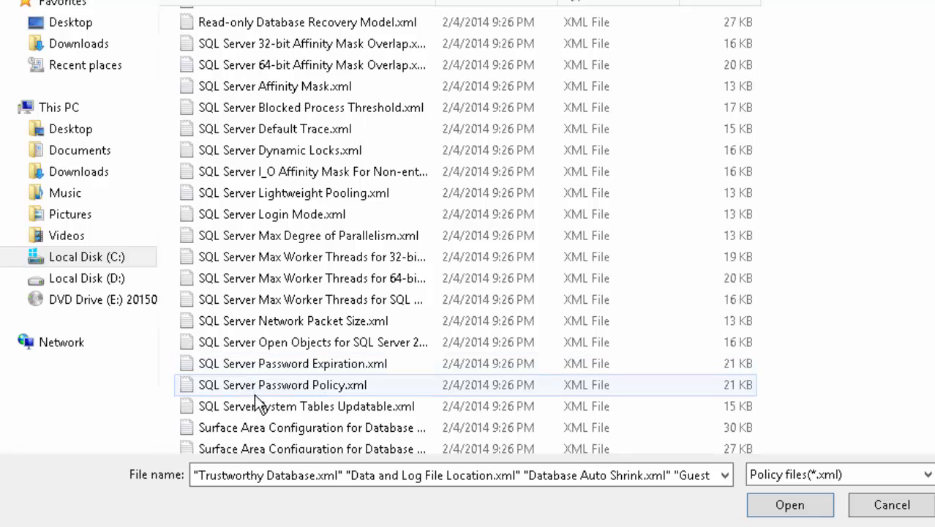
scroll(468, 234, "down", 2)
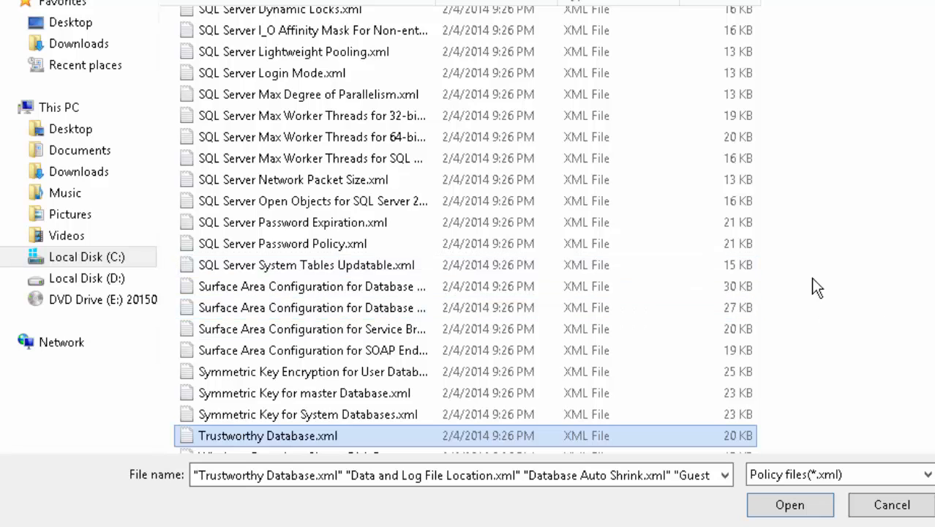
left_click(790, 507)
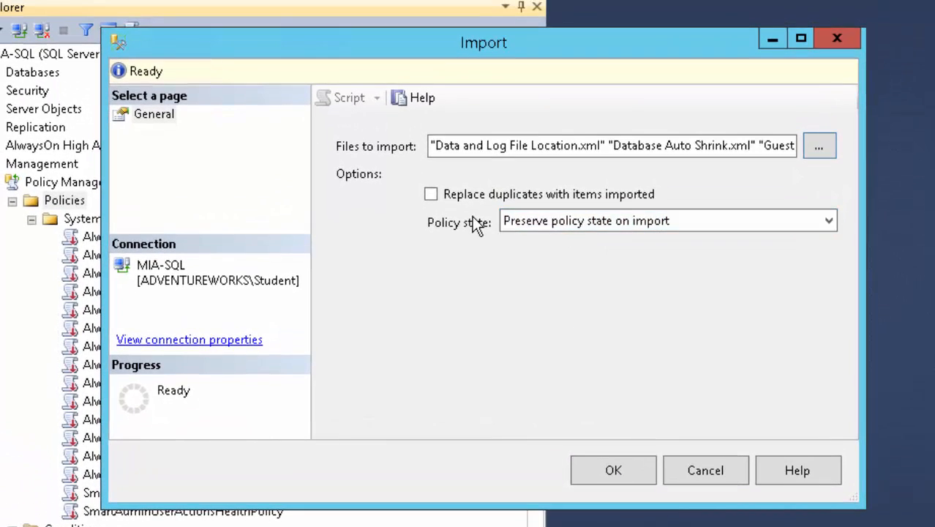
Step: Set the policy state to Enable all policies on import and run the import
left_click(538, 232)
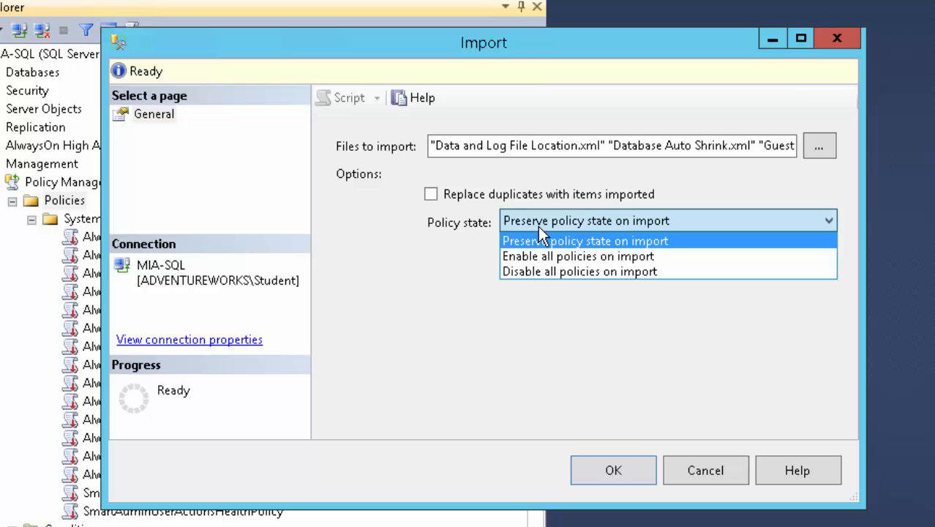
left_click(538, 228)
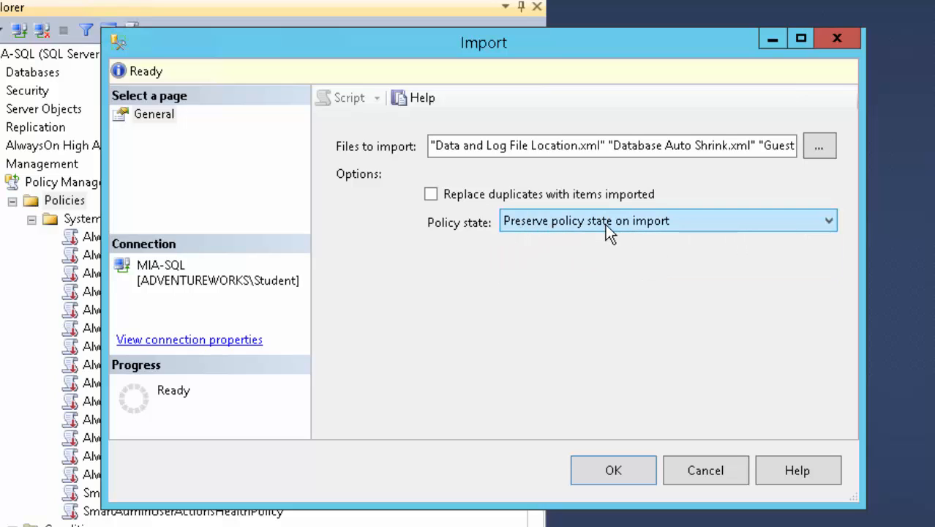
left_click(736, 230)
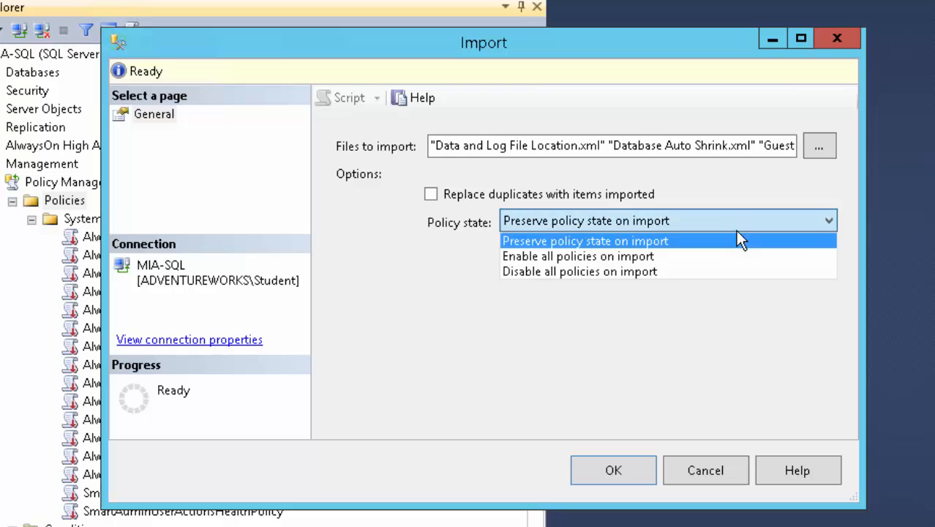
left_click(646, 254)
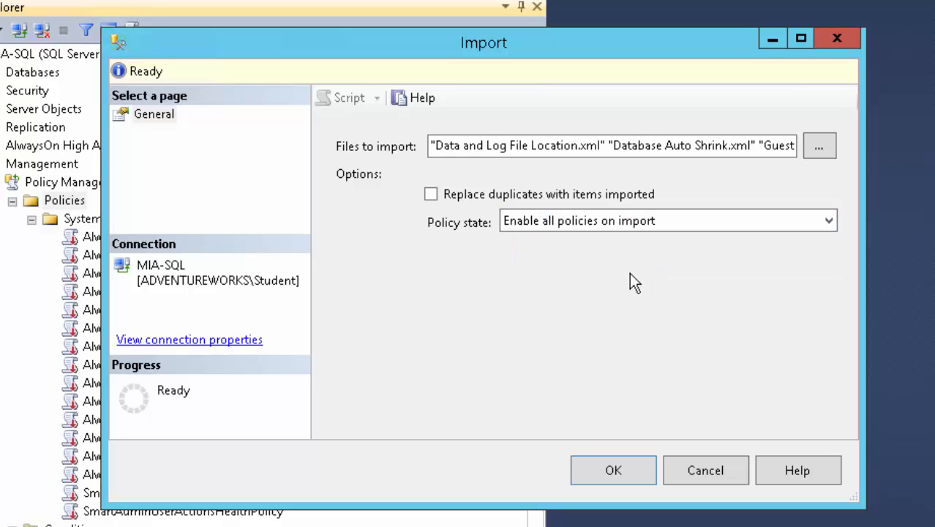
key("Return")
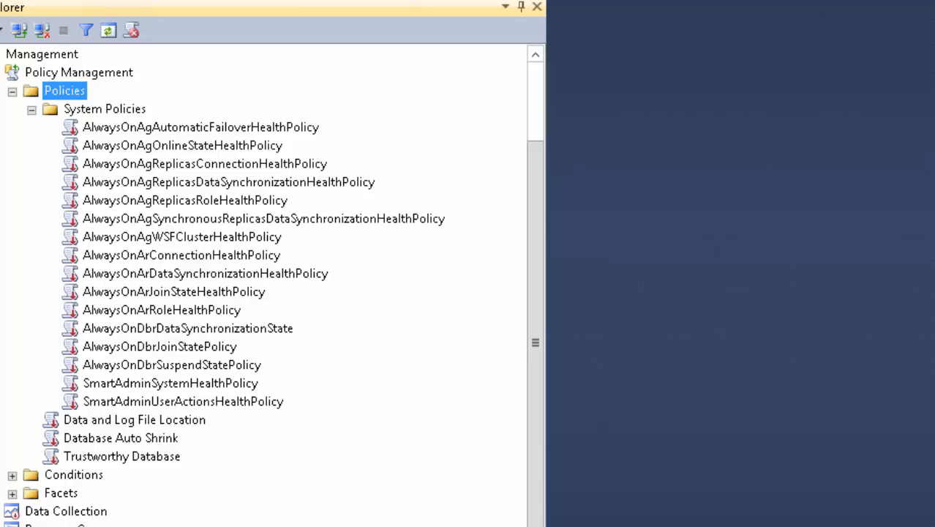
Step: Open the imported Data and Log File Location policy and read its full description
left_click(112, 425)
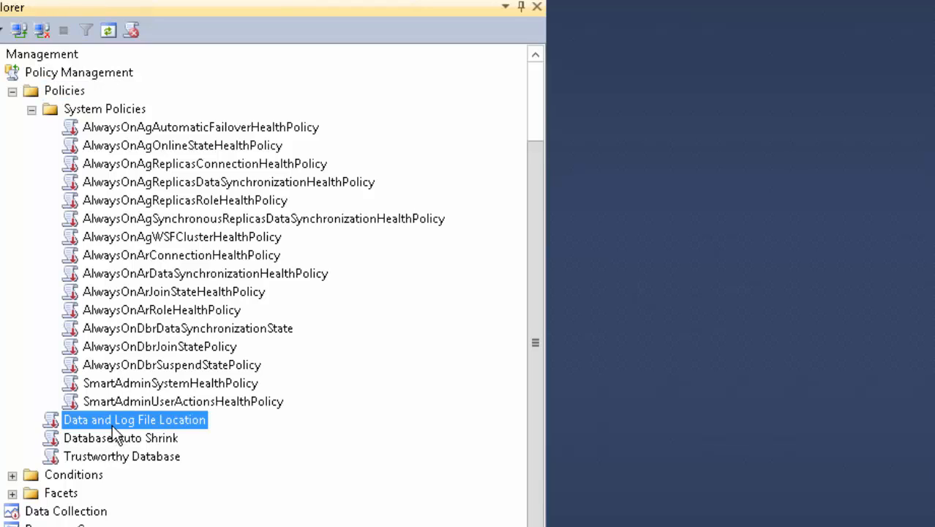
double_click(110, 421)
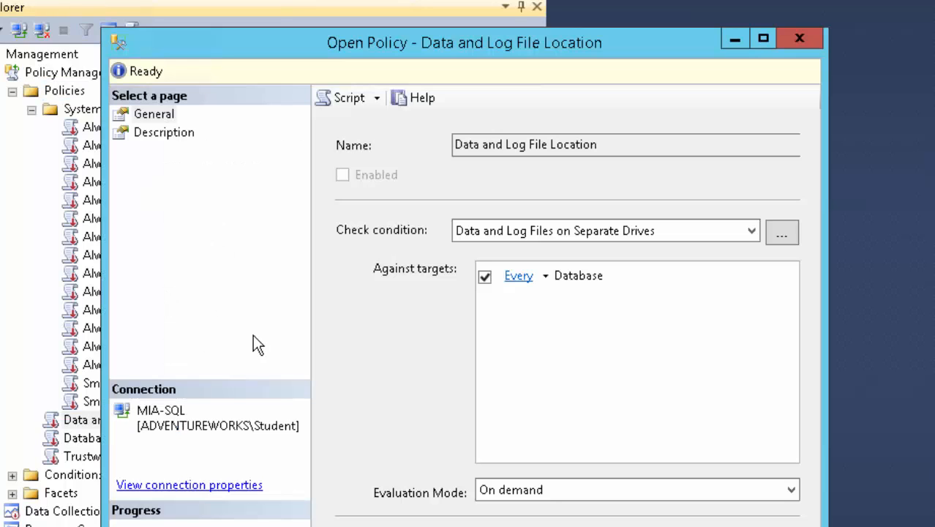
left_click(167, 134)
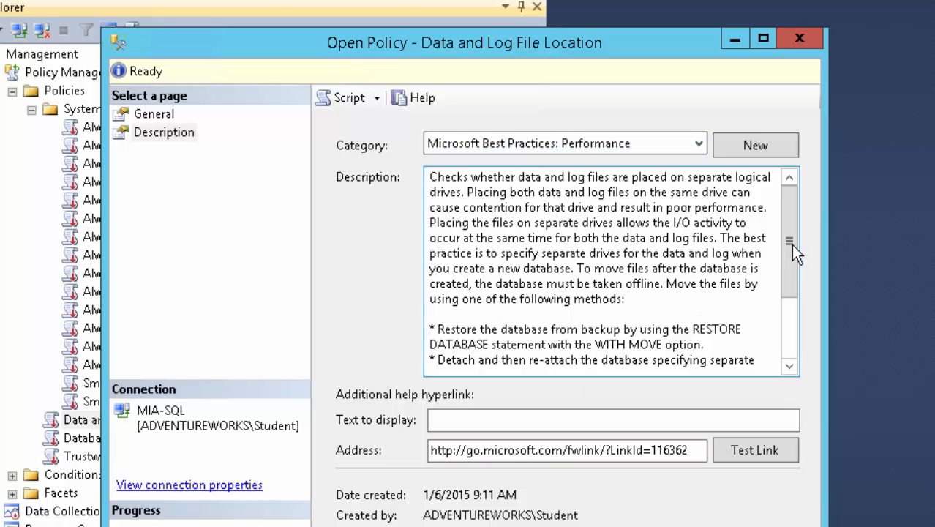
scroll(788, 320, "down", 3)
scroll(791, 267, "up", 3)
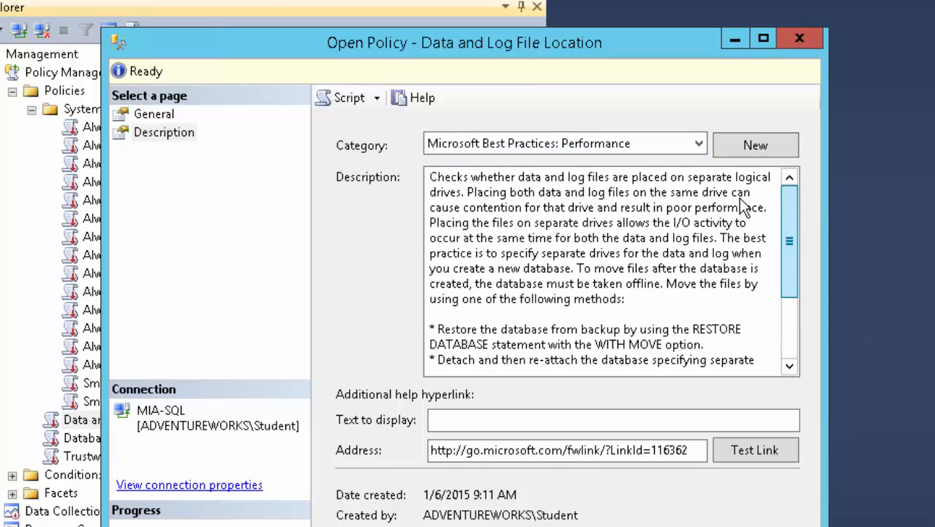
Step: Open the policy's check condition, enlarging the dialog and widening the Field column to read the expression's full field names
left_click(170, 114)
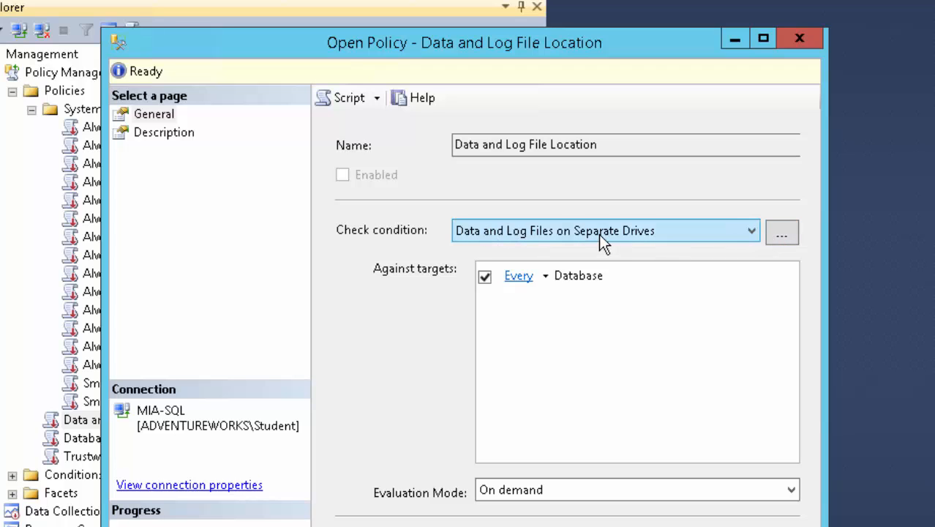
left_click(781, 234)
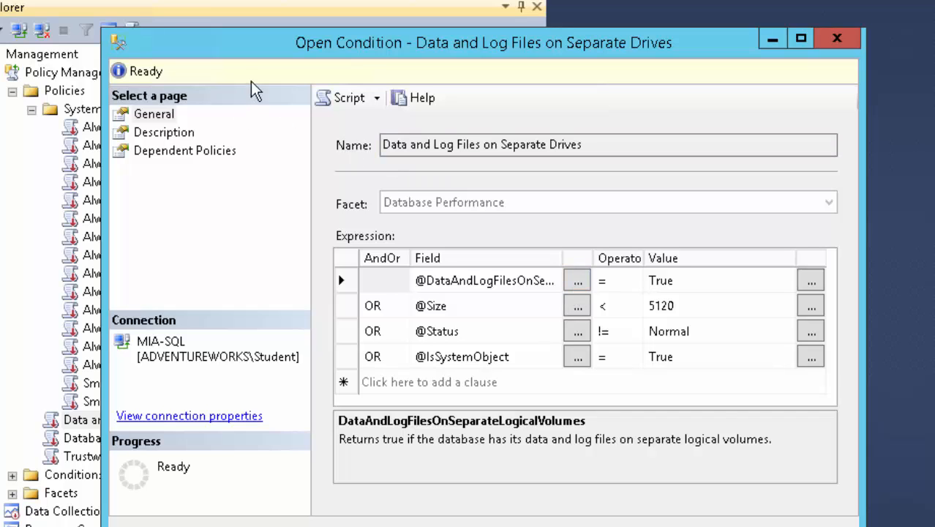
left_click_drag(236, 53, 169, 32)
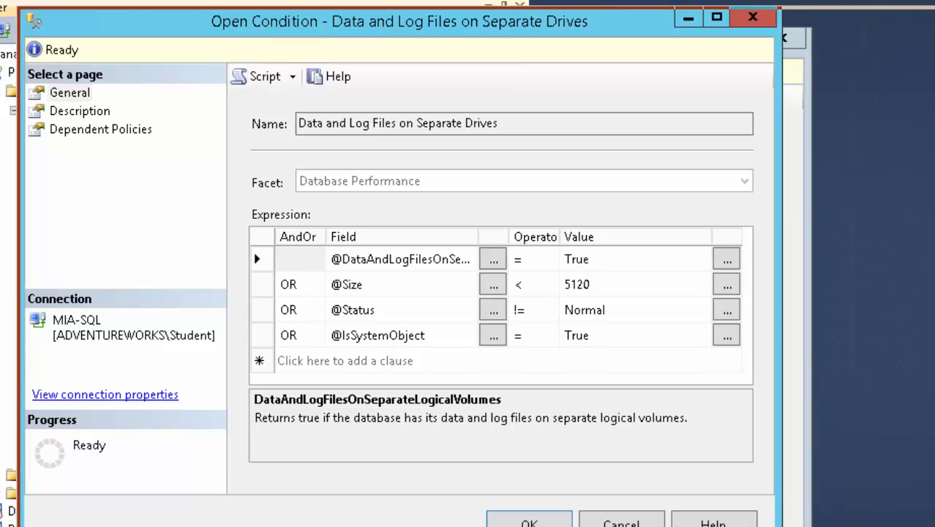
left_click_drag(781, 526, 934, 526)
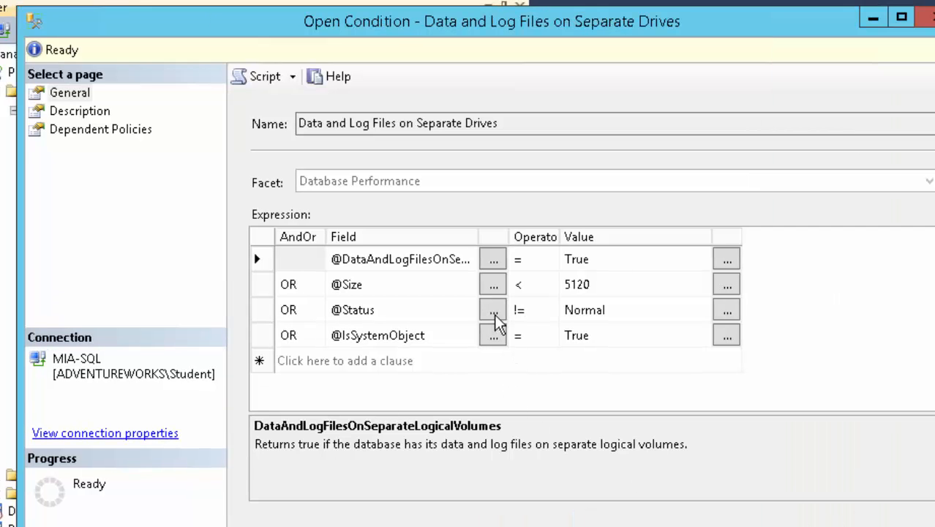
left_click_drag(483, 232, 575, 235)
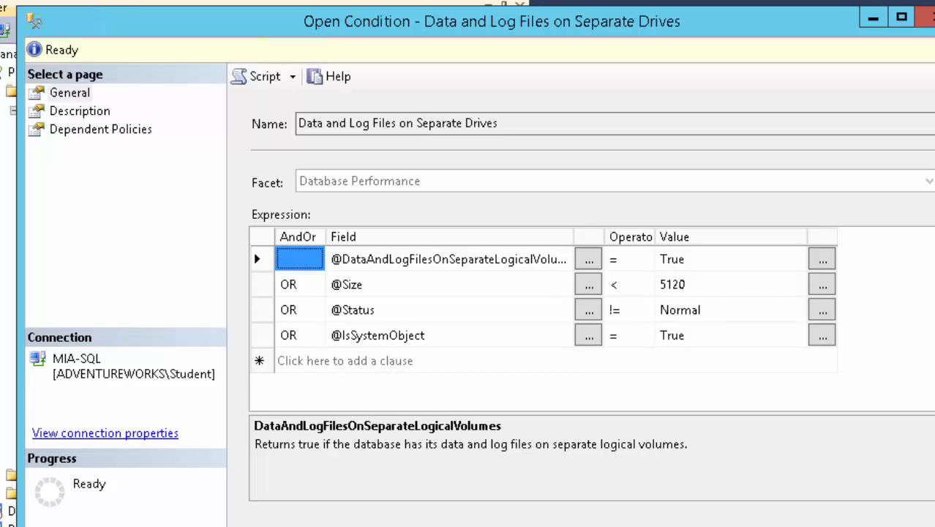
left_click(415, 286)
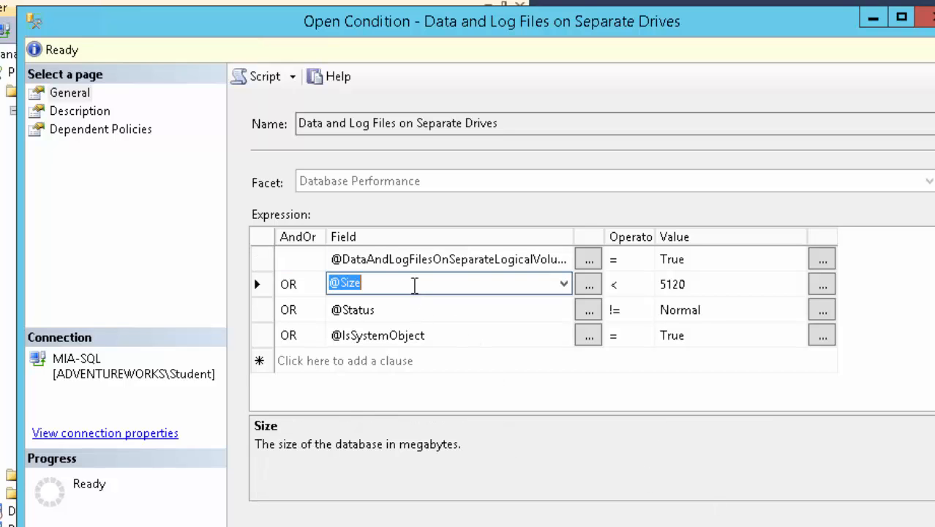
left_click(699, 291)
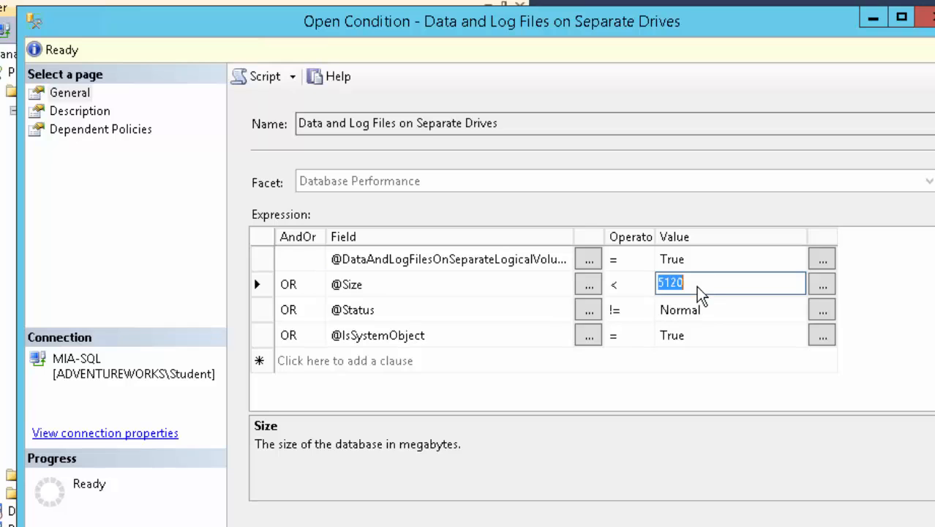
left_click(507, 316)
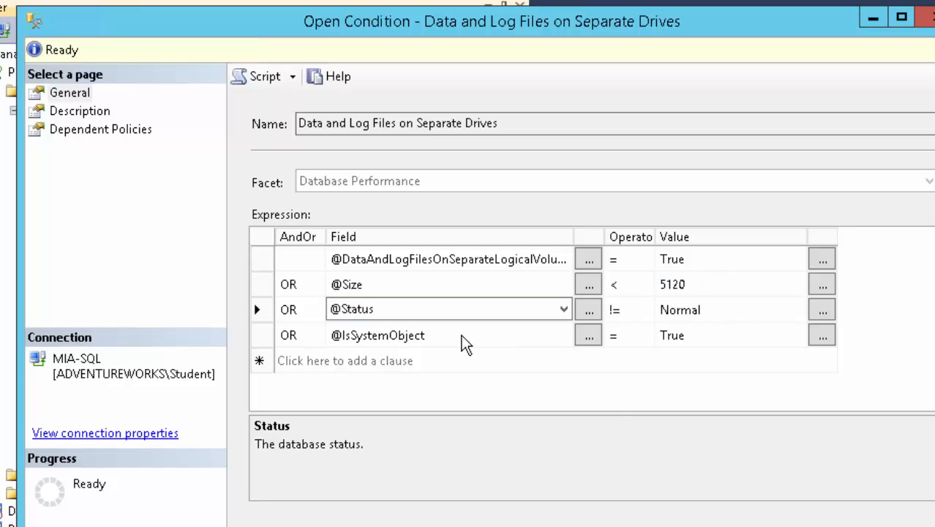
key("Escape")
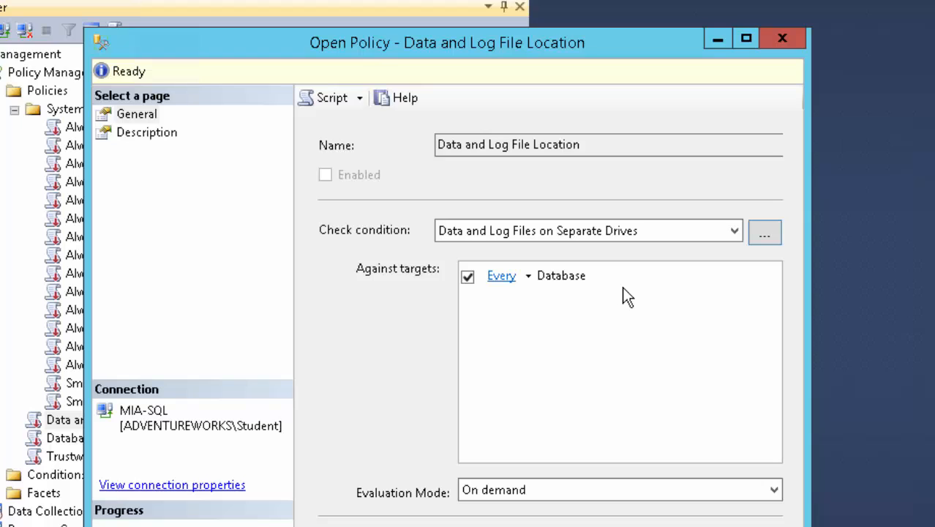
Step: Try the On schedule evaluation mode for the policy, return it to On demand and close the policy without saving
left_click(510, 496)
left_click(507, 524)
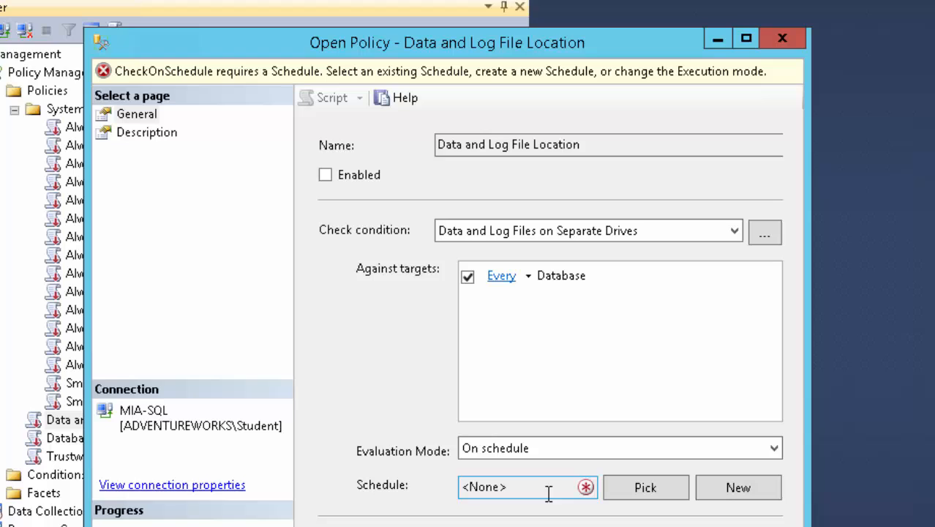
left_click(544, 446)
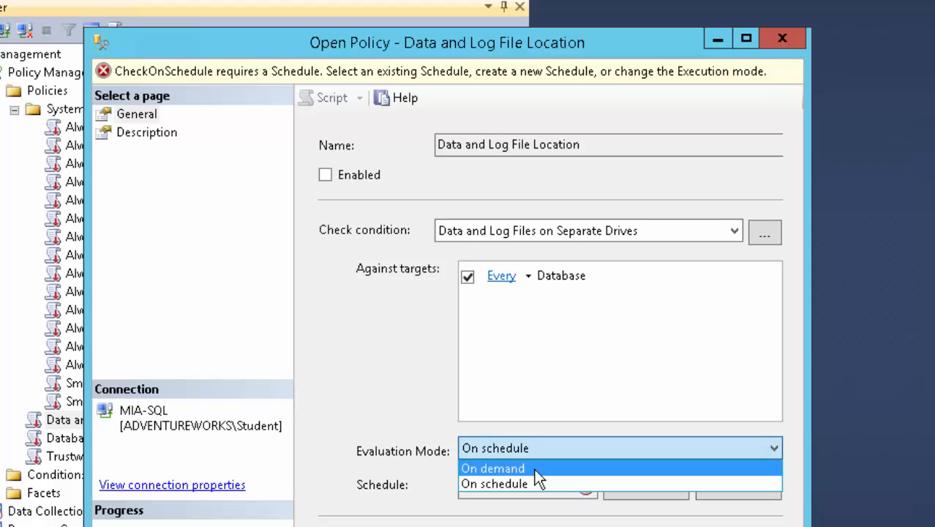
left_click(537, 468)
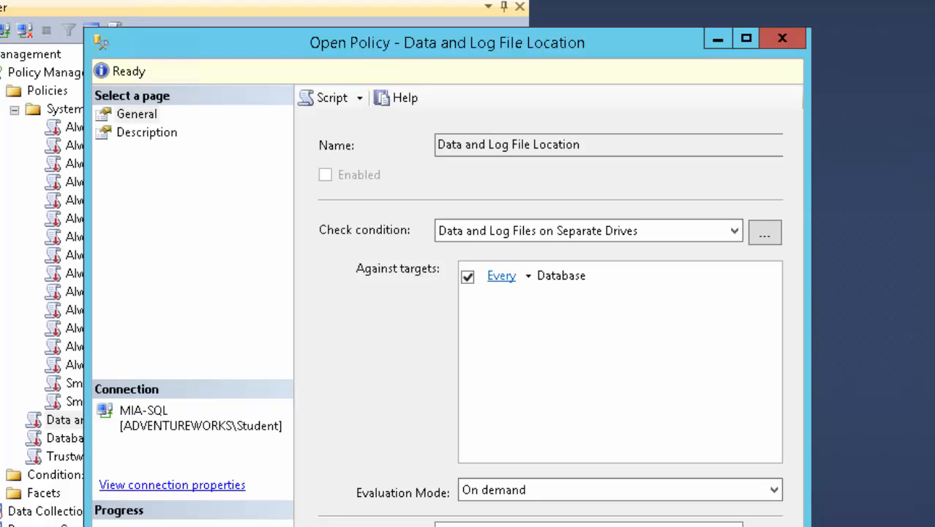
key("Escape")
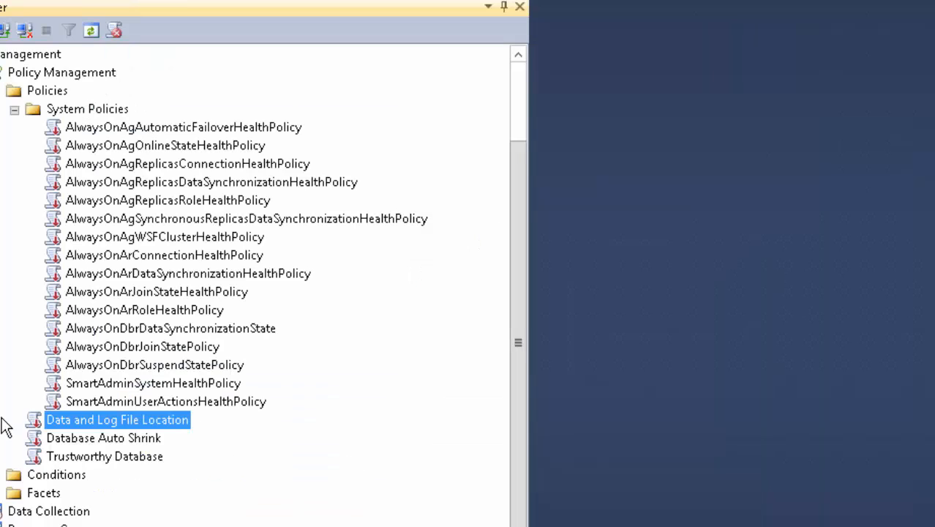
Step: Evaluate the Data and Log File Location policy against the server's databases
right_click(62, 423)
right_click(114, 417)
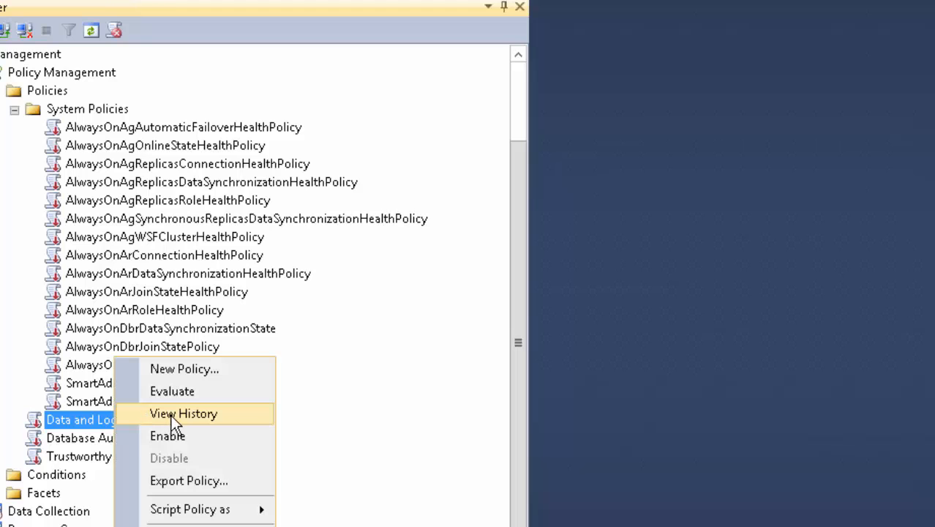
left_click(165, 391)
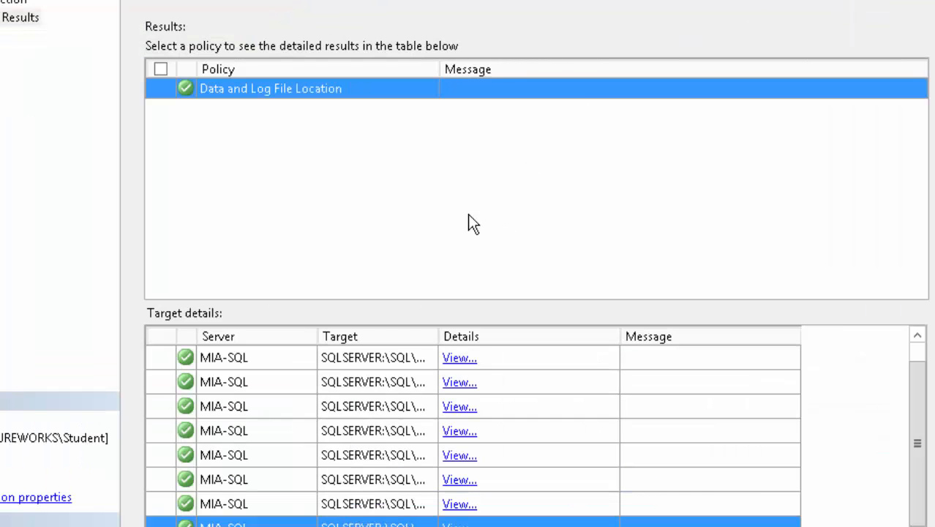
Step: Widen the Target column in the evaluation results to read the full database paths and view the details for DQS_PROJECTS
left_click_drag(441, 336, 760, 330)
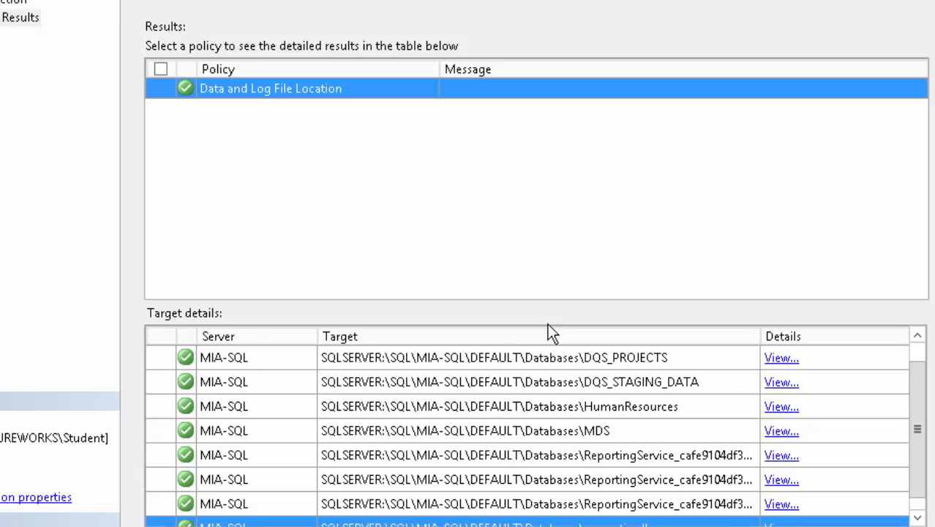
left_click(781, 358)
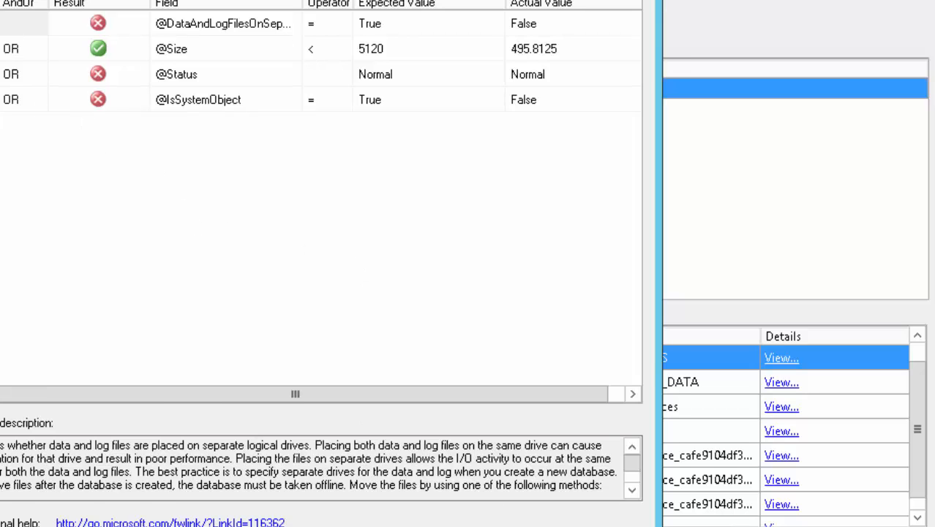
left_click(607, 526)
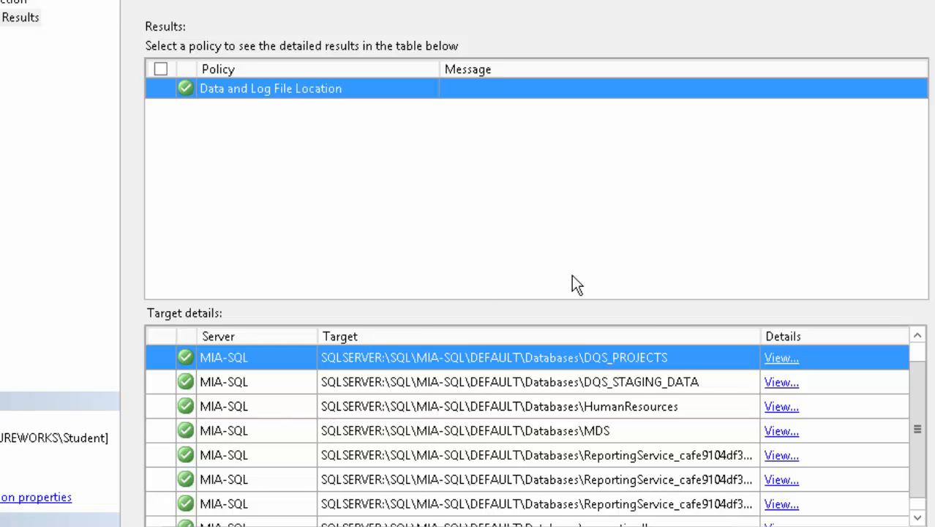
left_click(780, 359)
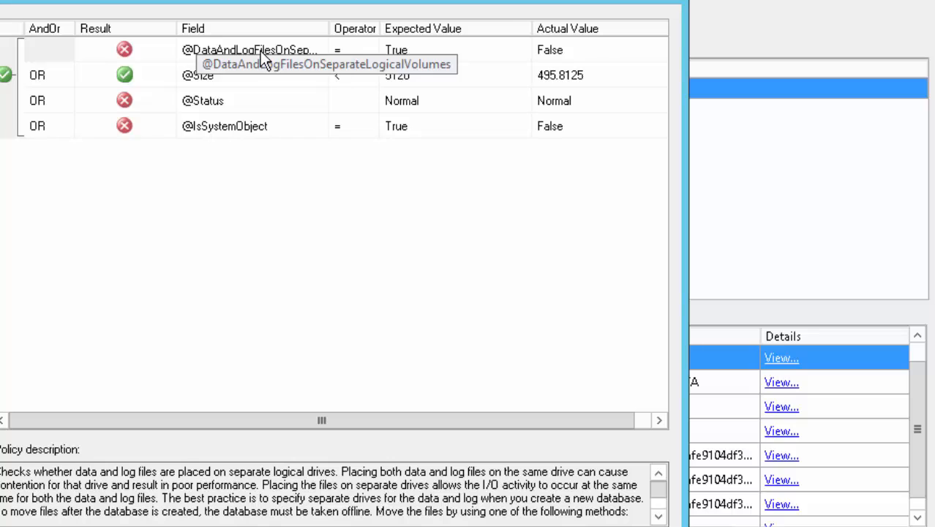
left_click(205, 83)
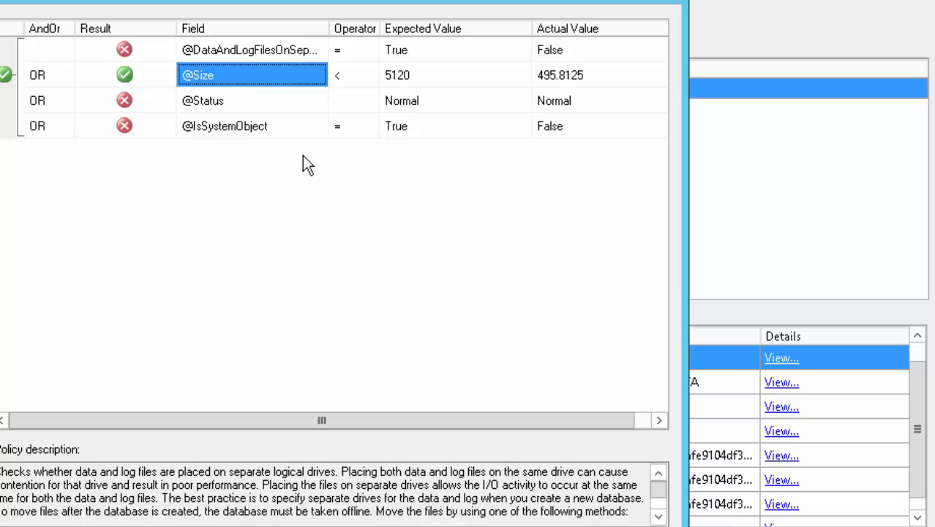
key("Escape")
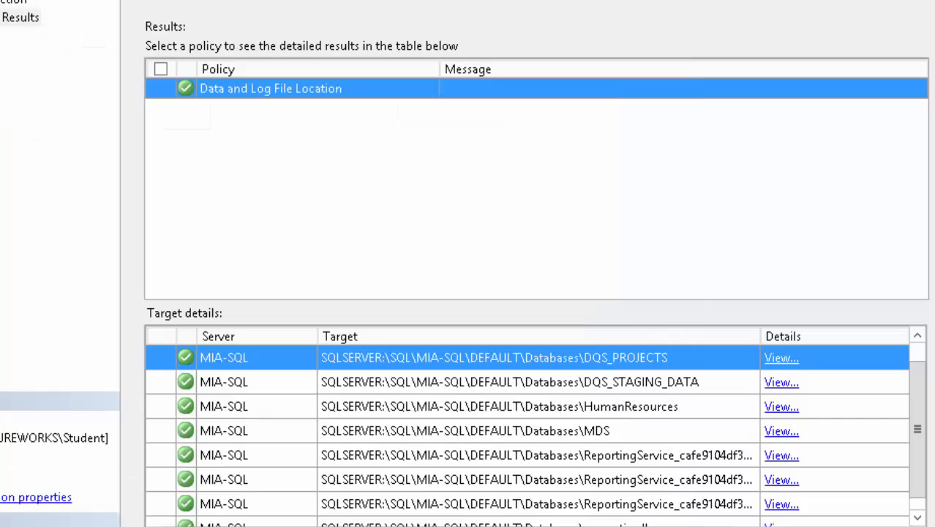
key("Escape")
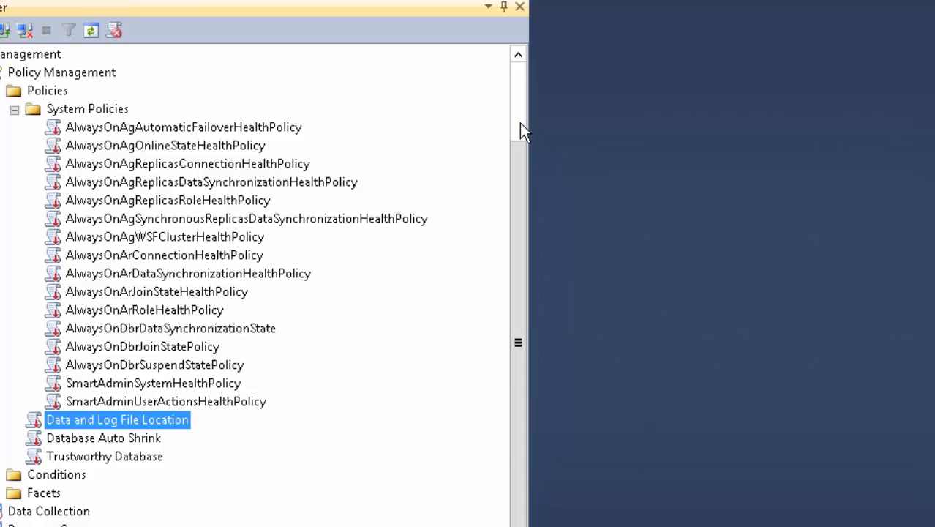
Step: Collapse the System Policies folder and expand Conditions under Policy Management to list the imported conditions
left_click_drag(518, 145, 517, 93)
left_click(12, 185)
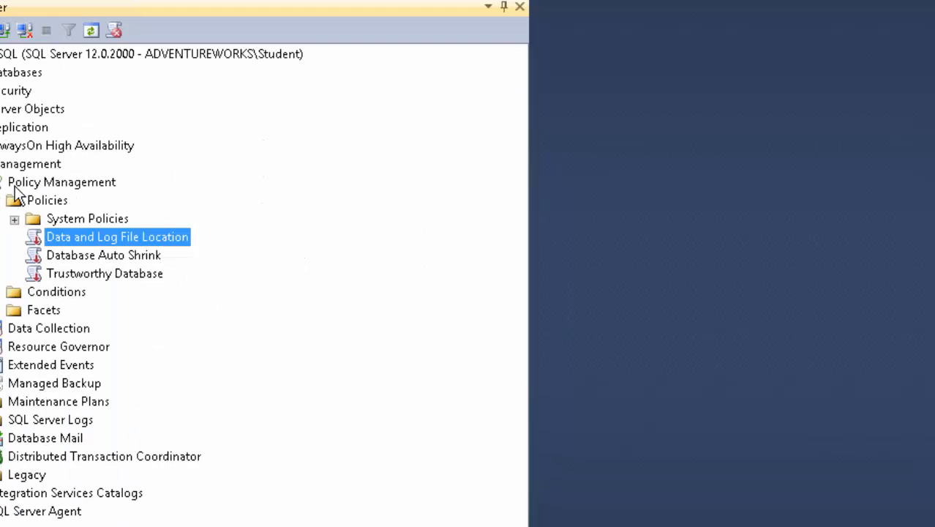
double_click(48, 293)
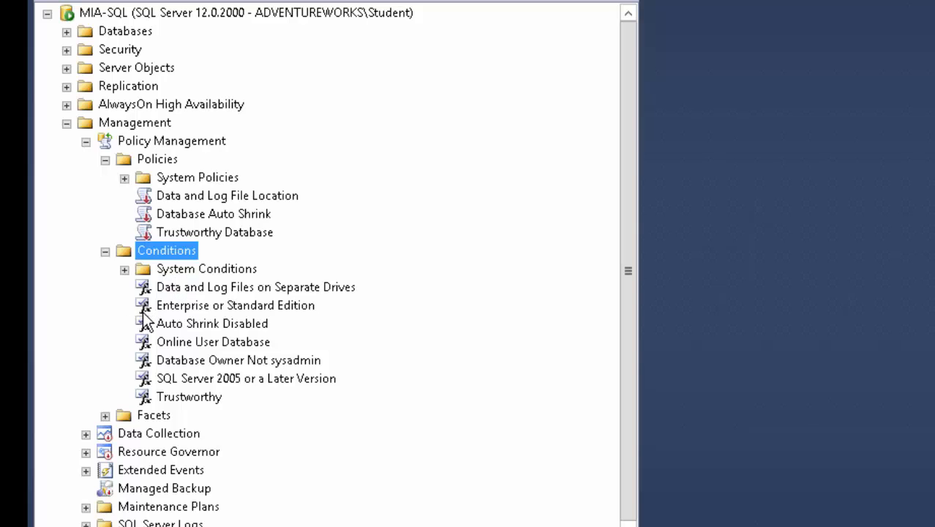
left_click(198, 289)
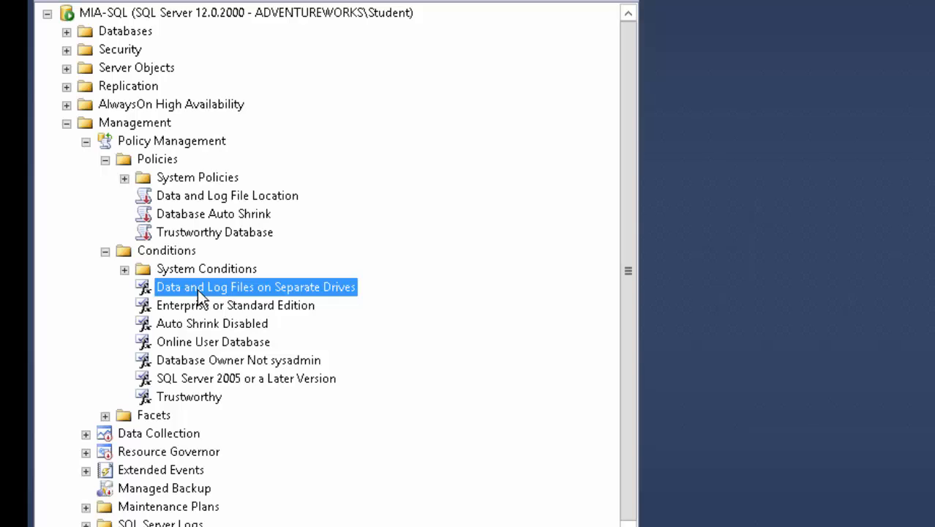
Step: Start a new condition named HR Database and set its facet to Database
left_click(184, 252)
right_click(185, 254)
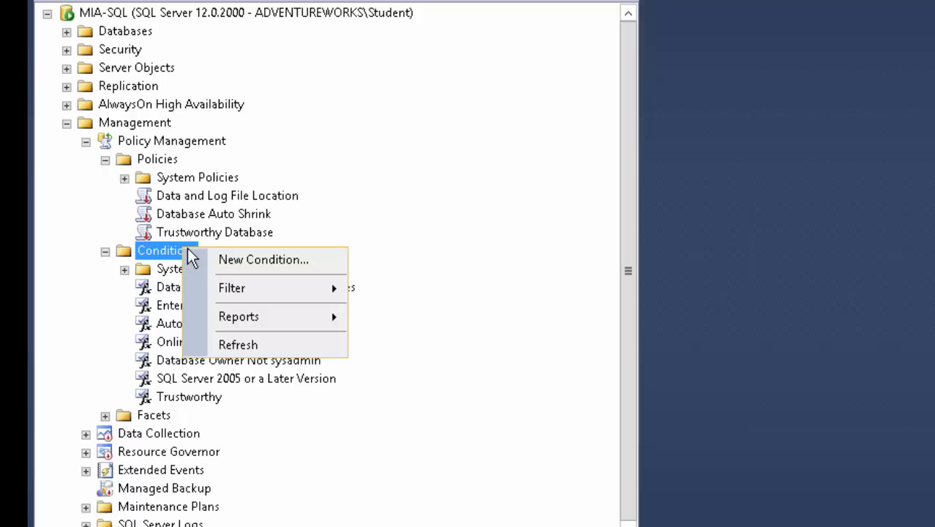
left_click(229, 265)
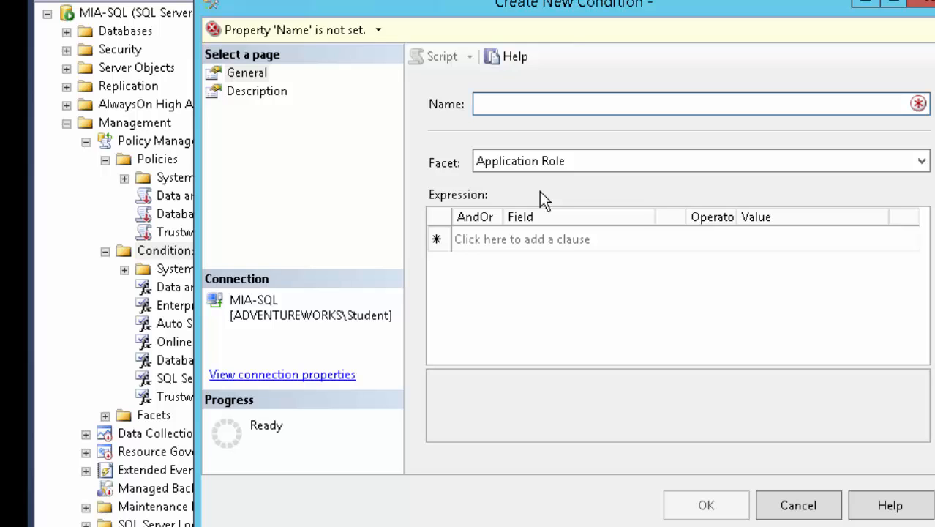
type("HR ")
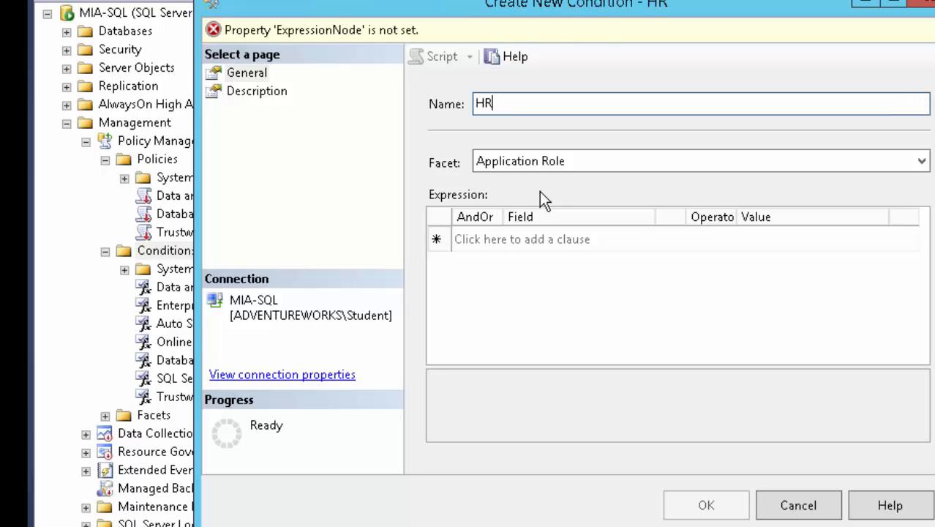
type("Databae")
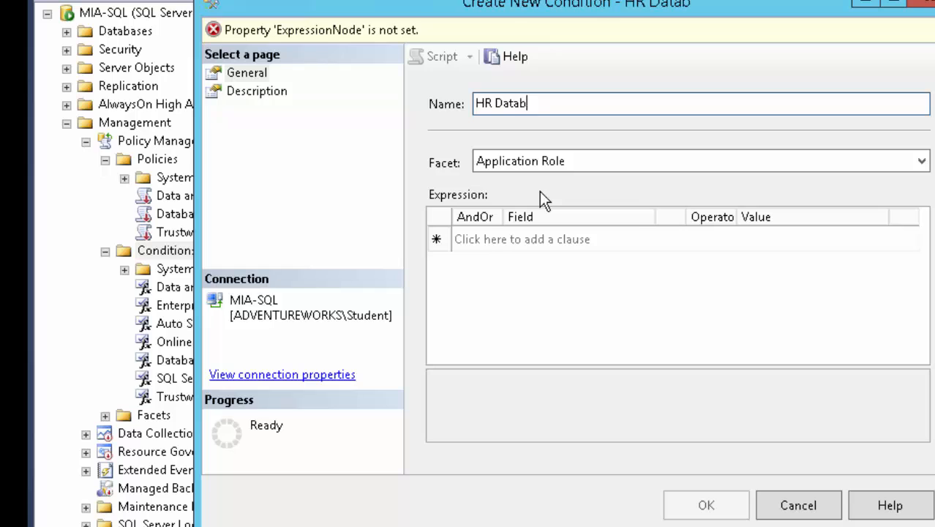
key("BackSpace")
key("BackSpace")
type("ase")
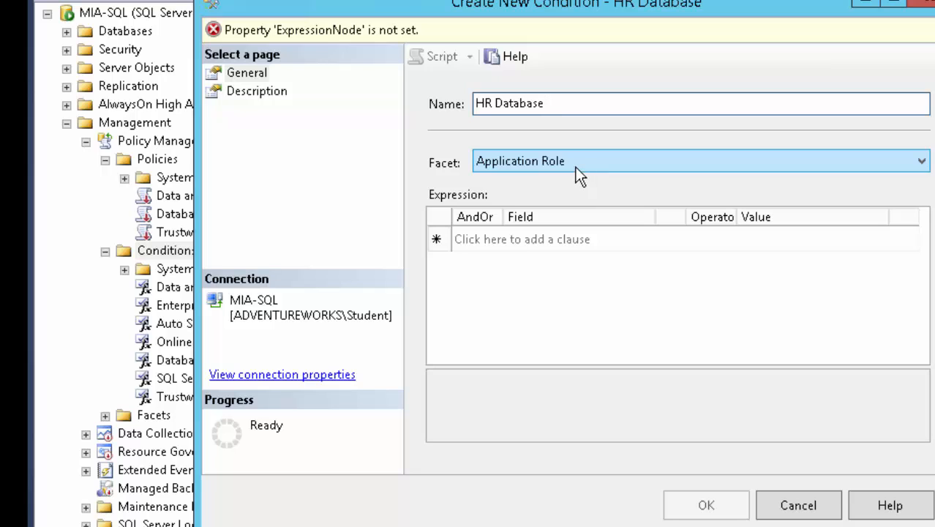
left_click(576, 167)
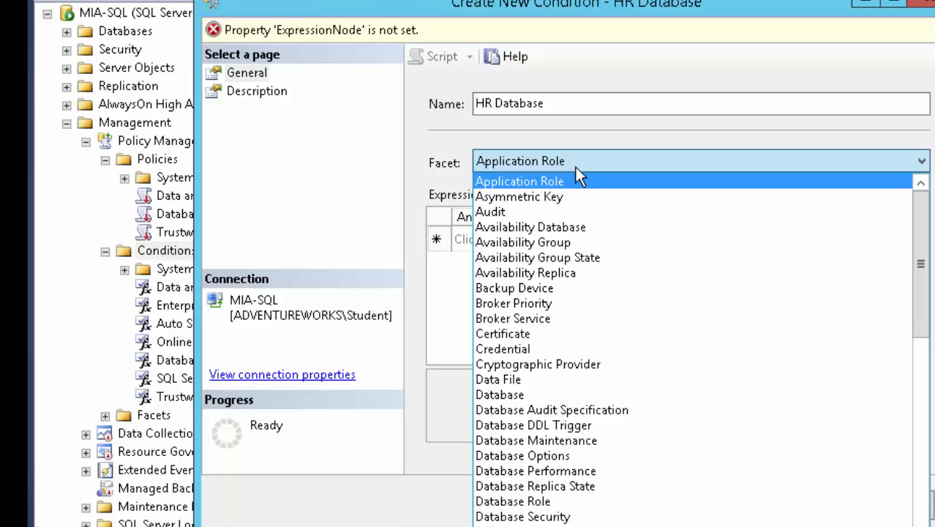
left_click(518, 396)
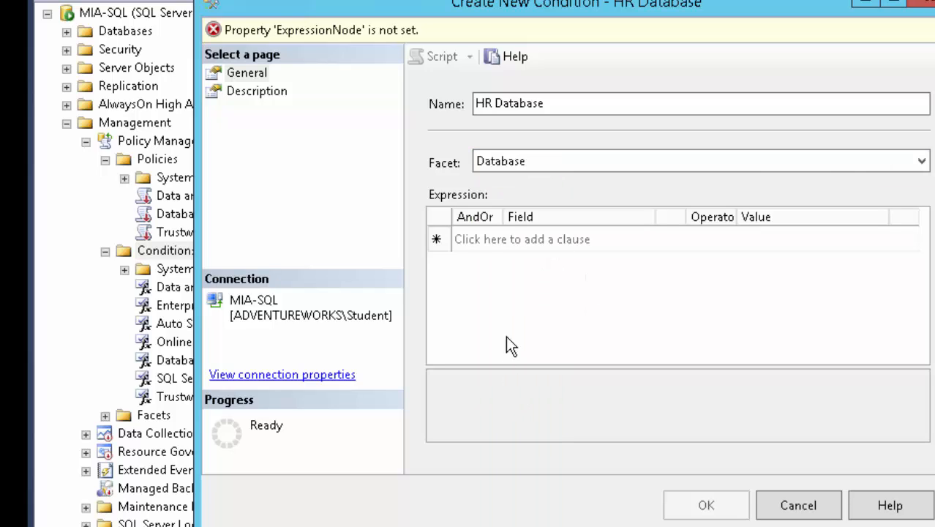
left_click(483, 240)
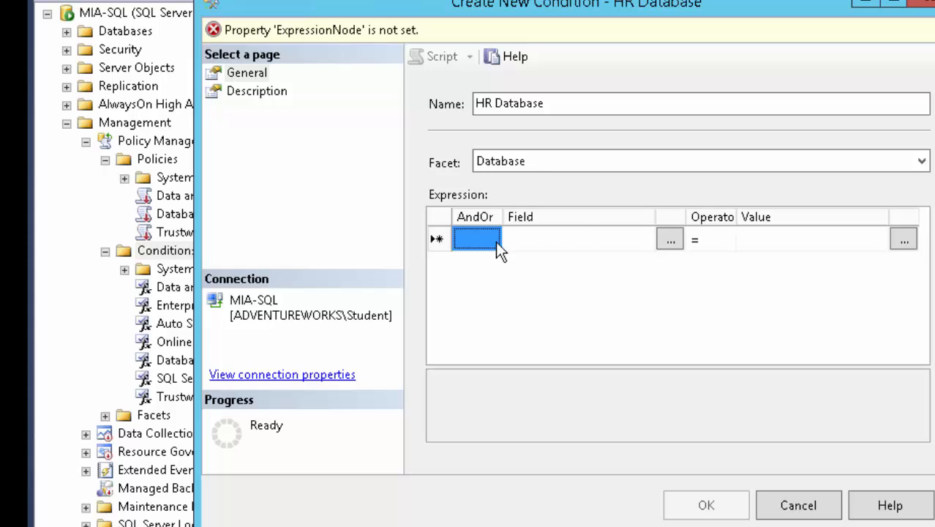
left_click(581, 245)
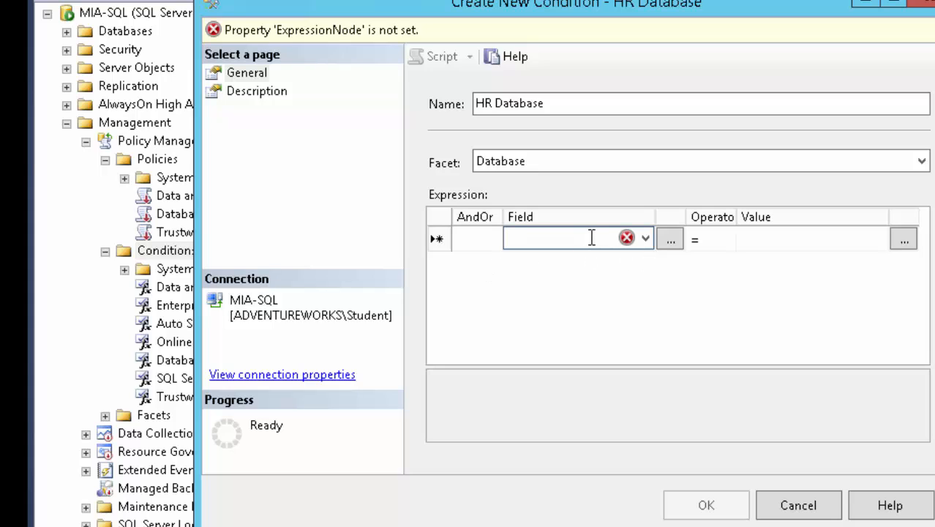
type("@")
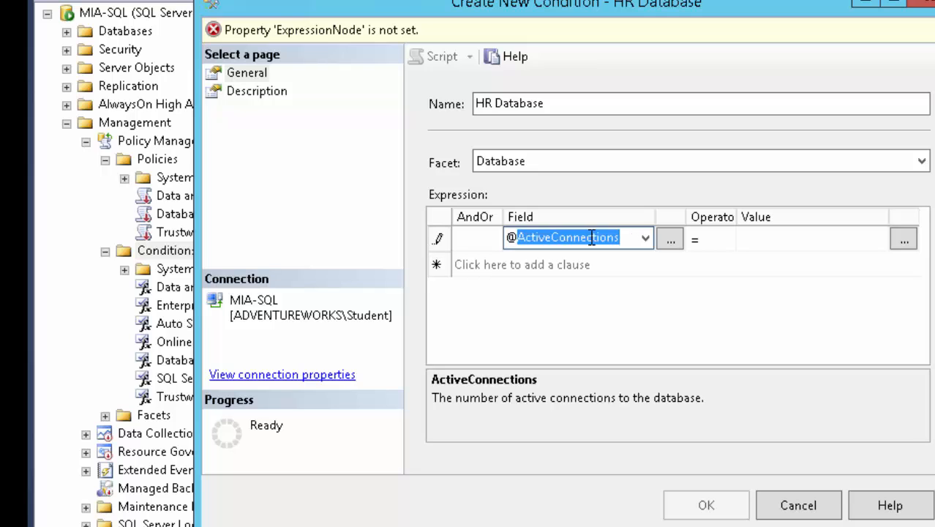
type("Name")
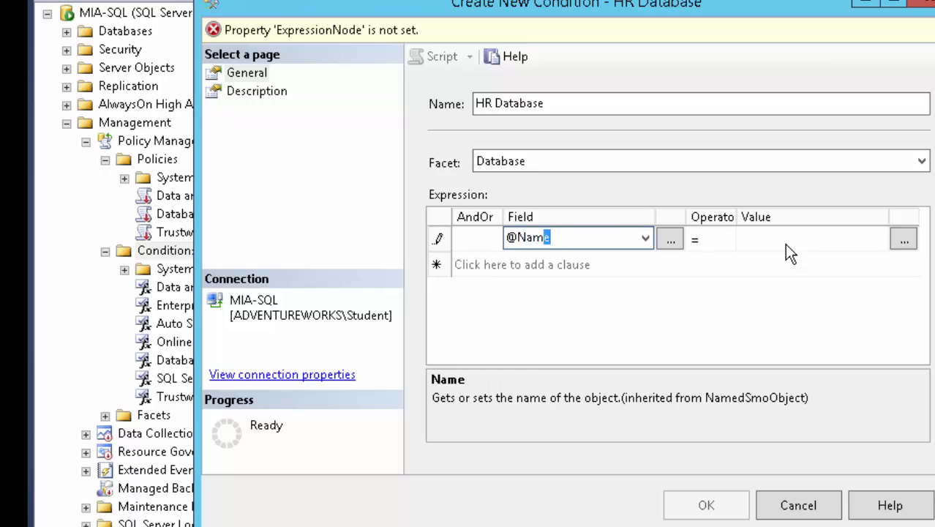
left_click(785, 245)
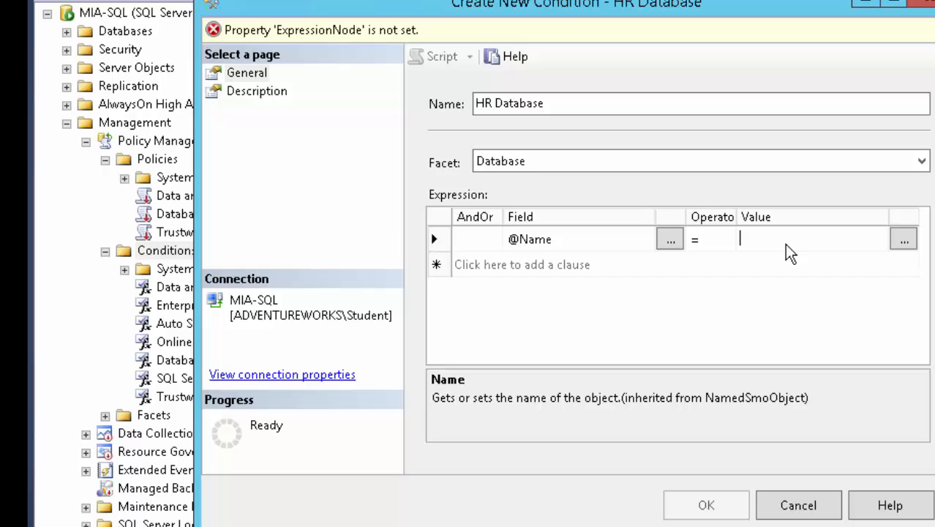
type("'H")
type("ura")
type("nResources;")
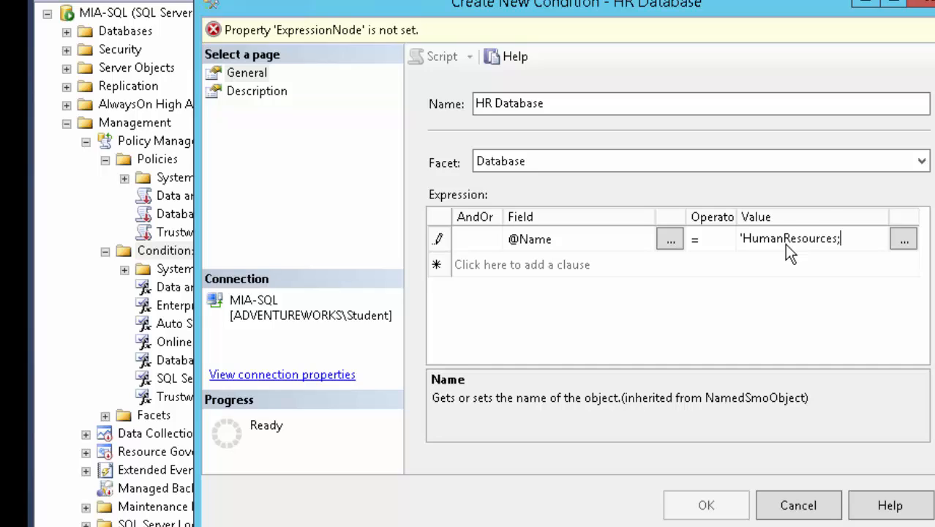
key("BackSpace")
type("'")
left_click(780, 265)
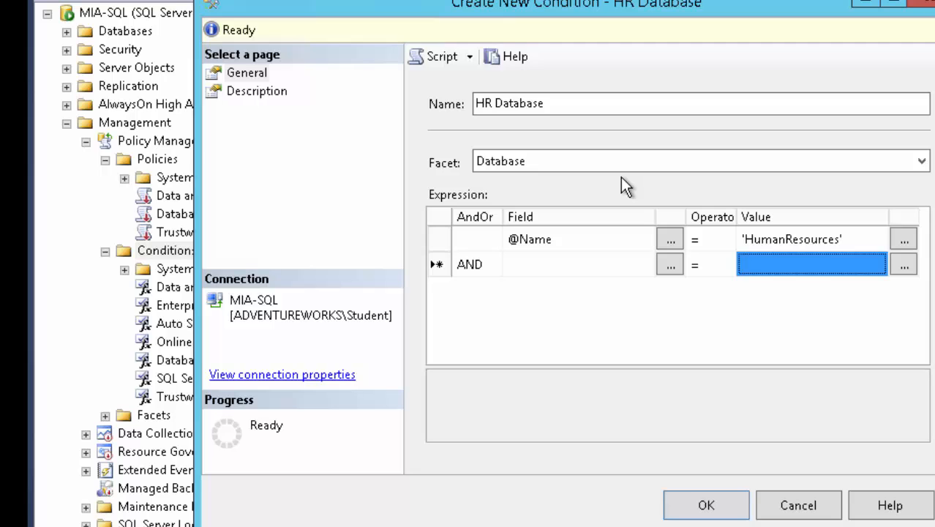
left_click(705, 504)
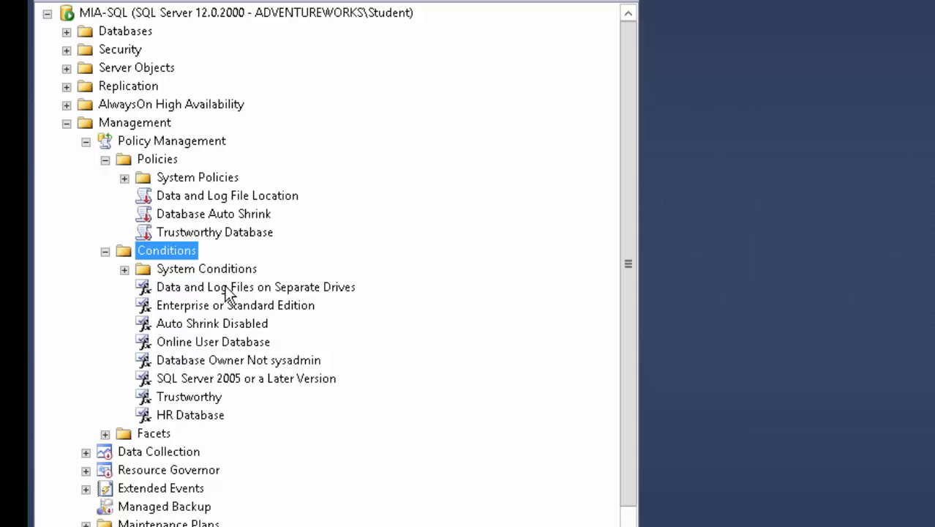
Step: Start another new condition named Store Procedure Name and set its facet to Stored Procedure
right_click(191, 257)
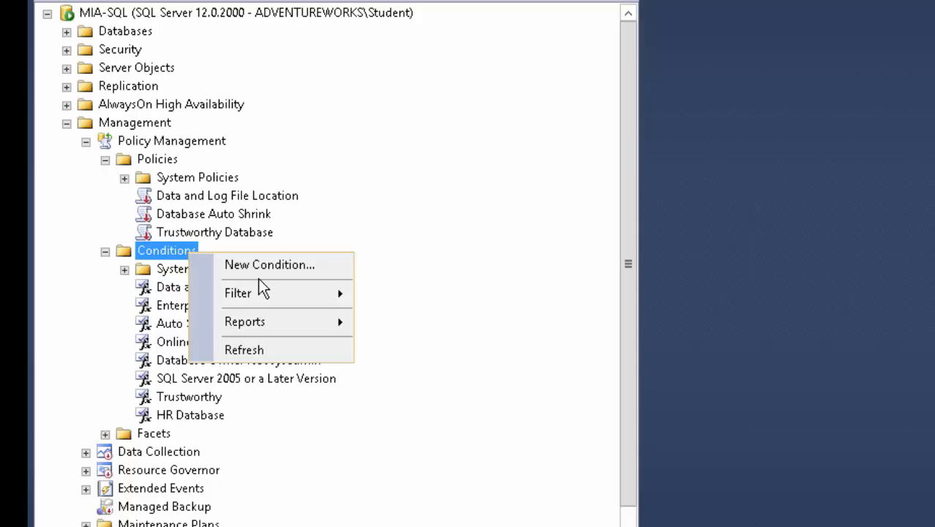
left_click(257, 271)
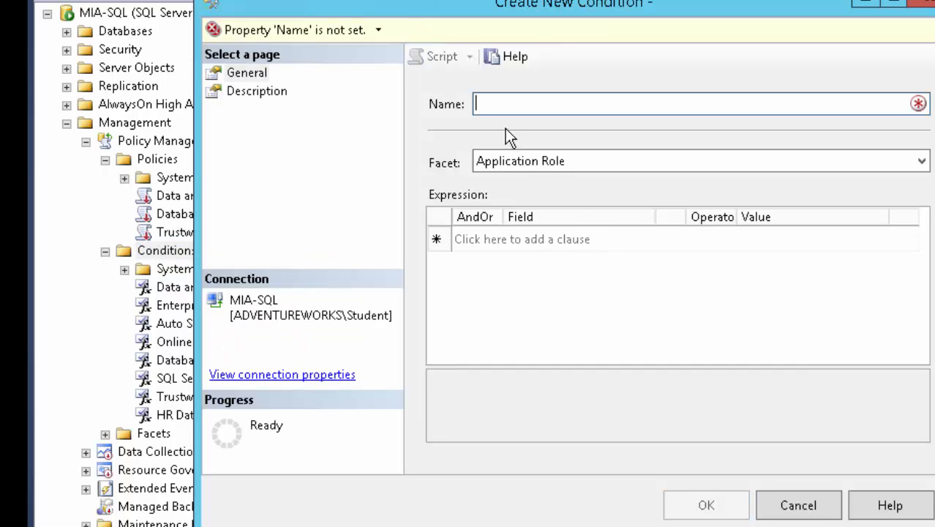
type("Syor")
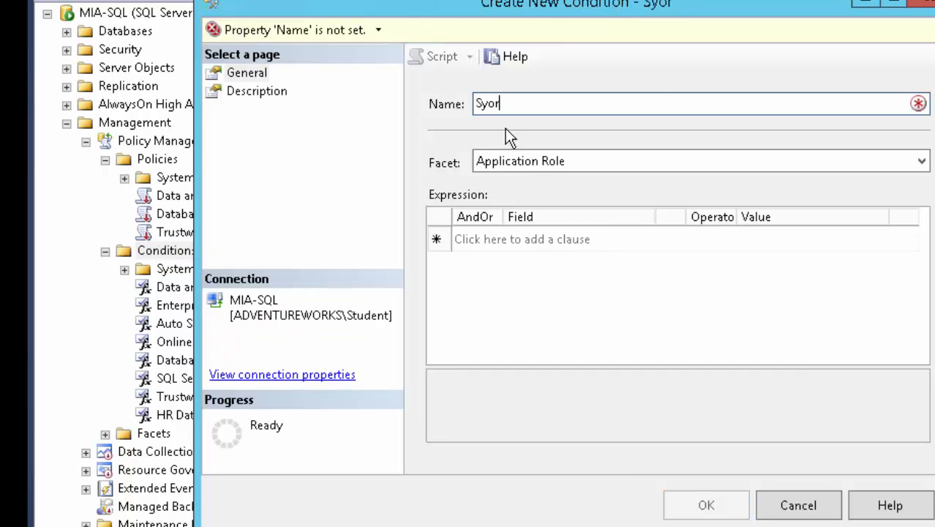
key("BackSpace")
key("BackSpace")
key("BackSpace")
type("tora")
key("BackSpace")
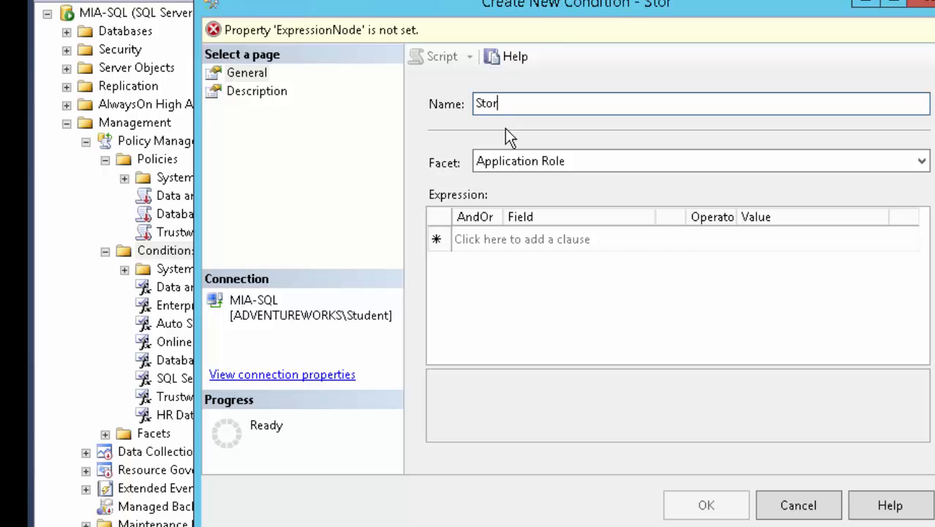
type("e PRoce")
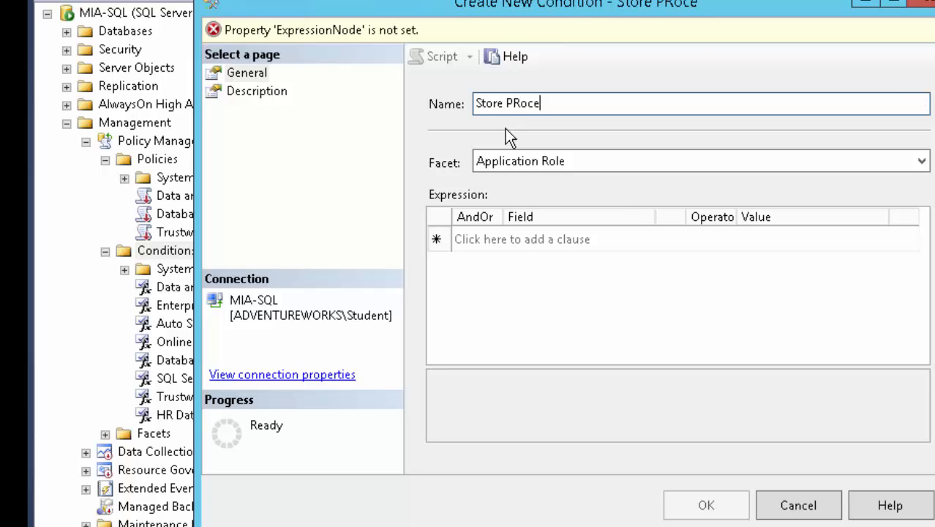
key("BackSpace")
key("BackSpace")
key("BackSpace")
key("BackSpace")
type("roced")
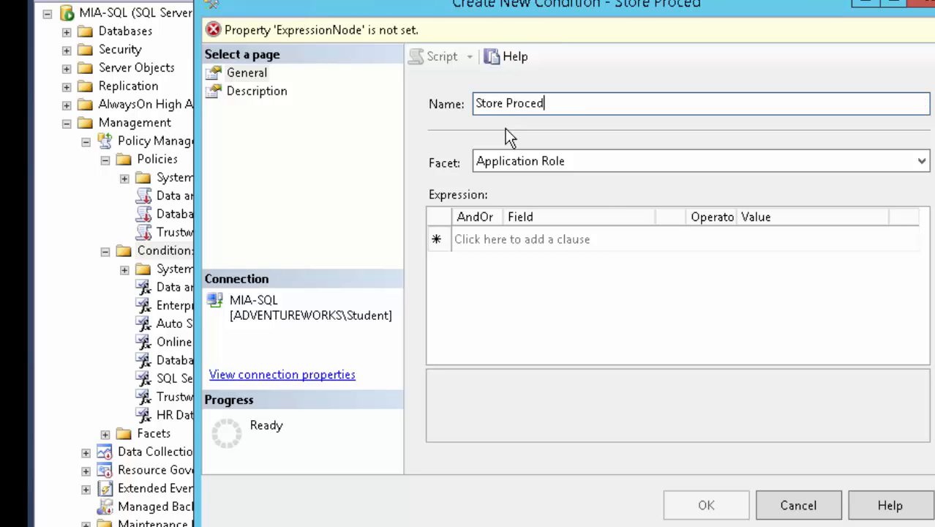
type("ure Name")
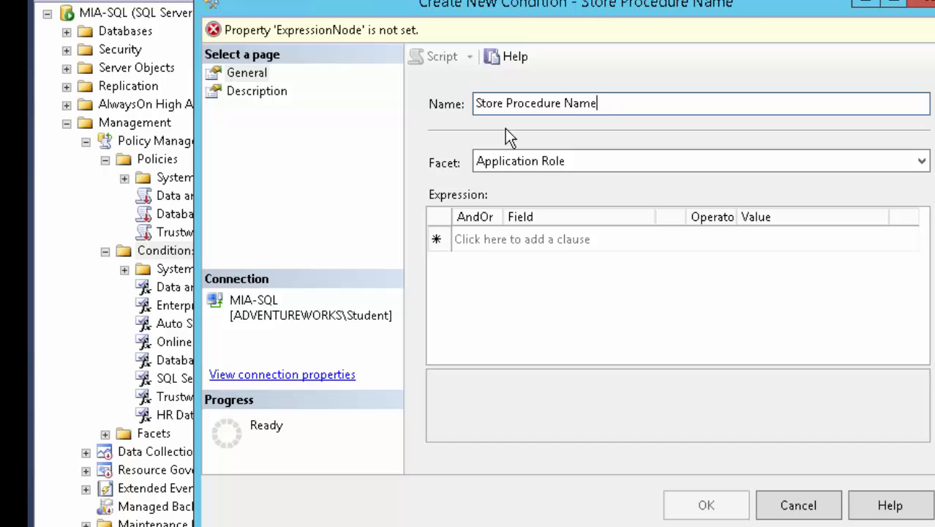
left_click(551, 161)
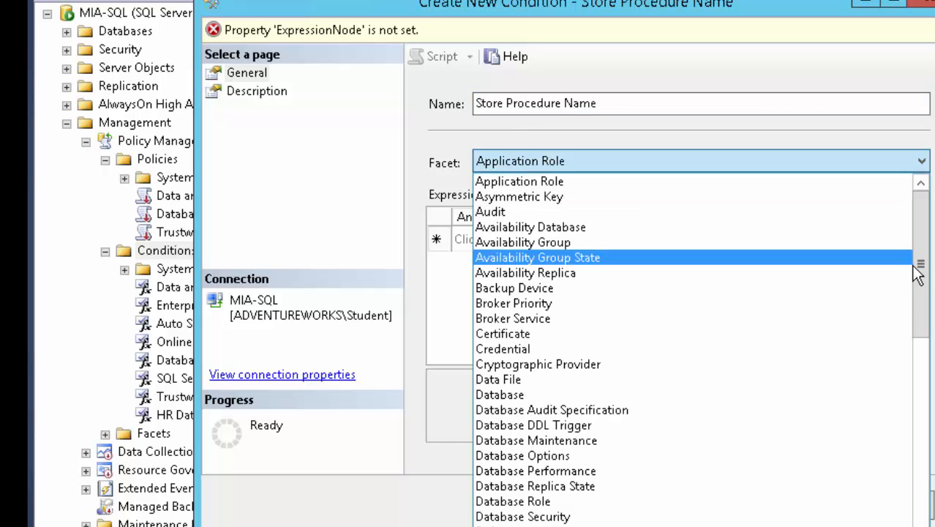
left_click_drag(915, 288, 881, 526)
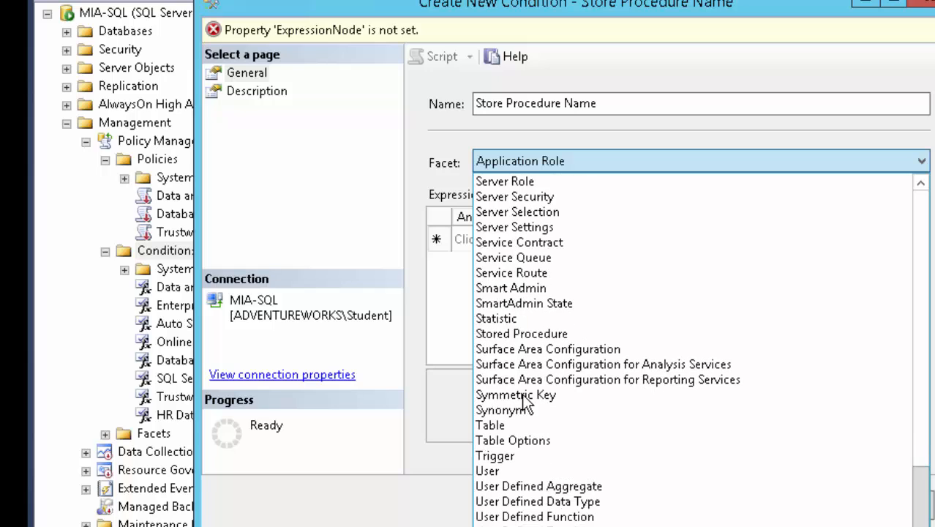
left_click(535, 335)
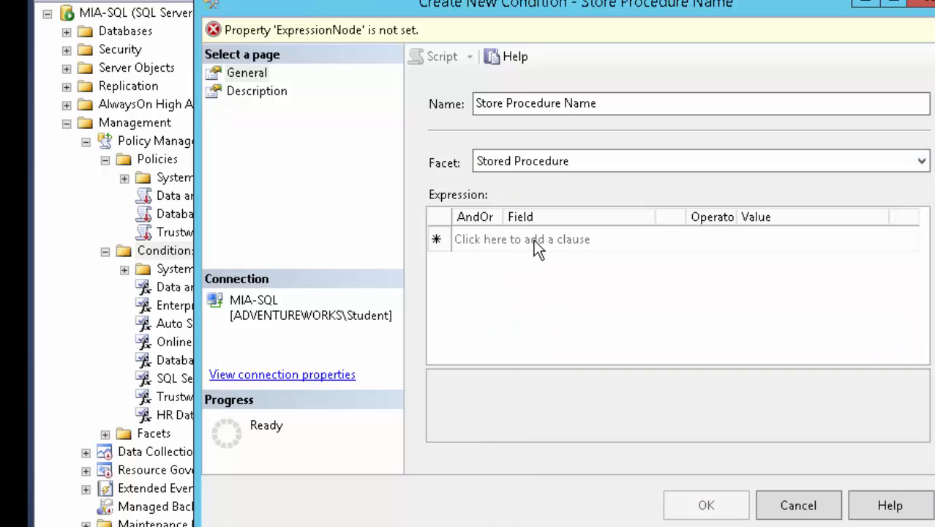
left_click(545, 239)
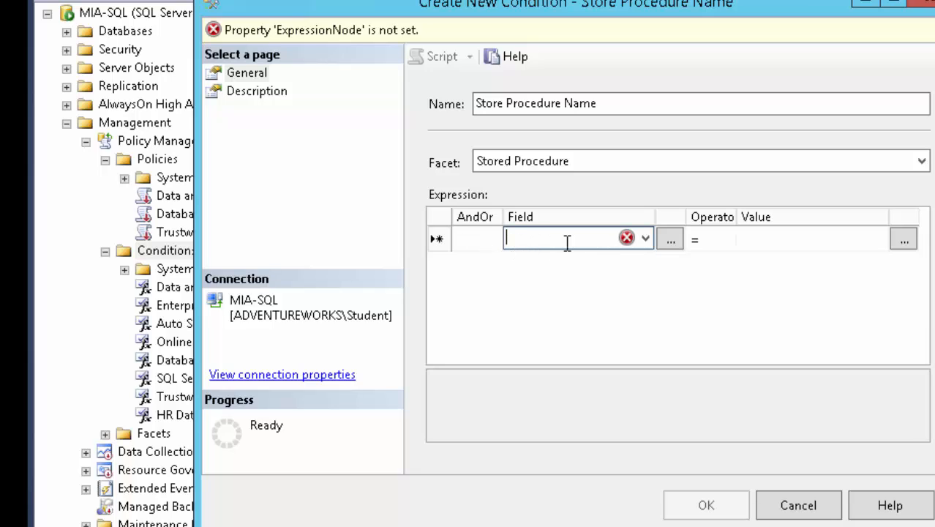
type("@Name")
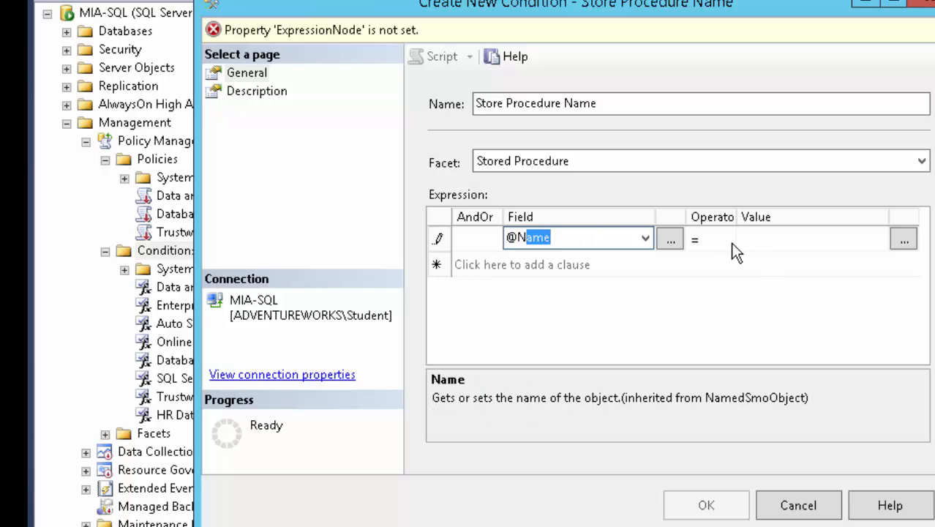
left_click(730, 241)
left_click(730, 241)
left_click(712, 290)
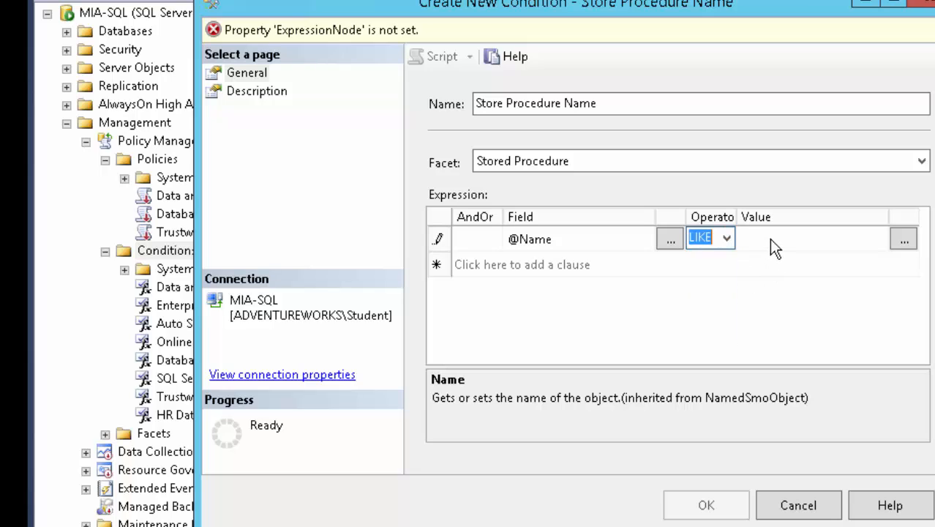
left_click(774, 242)
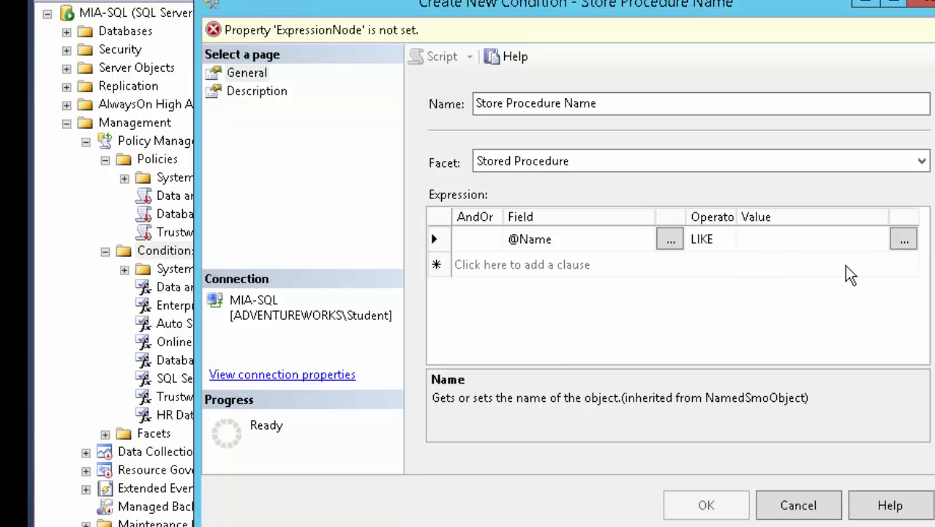
type("'usp%'")
left_click(695, 272)
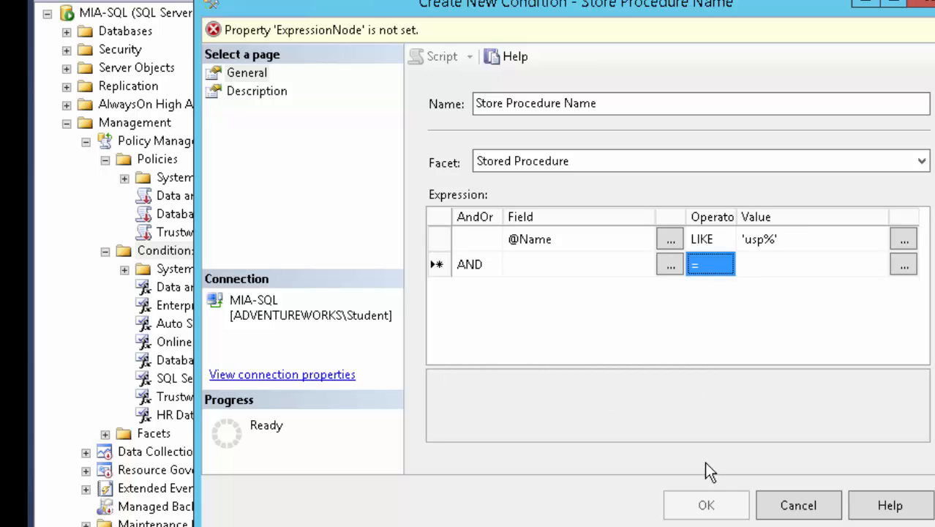
left_click(706, 505)
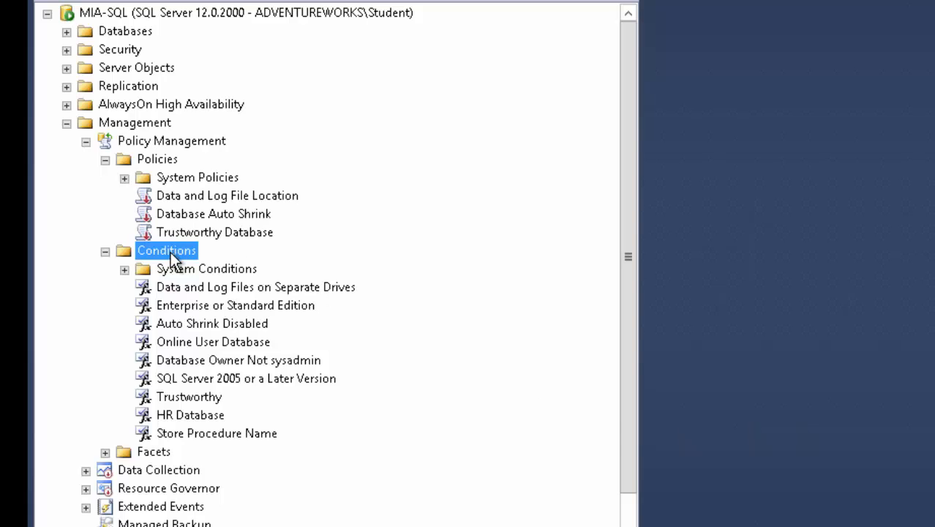
Step: Start a new policy under Policies and name it Store Procedures Names in Human Resources DB
right_click(168, 158)
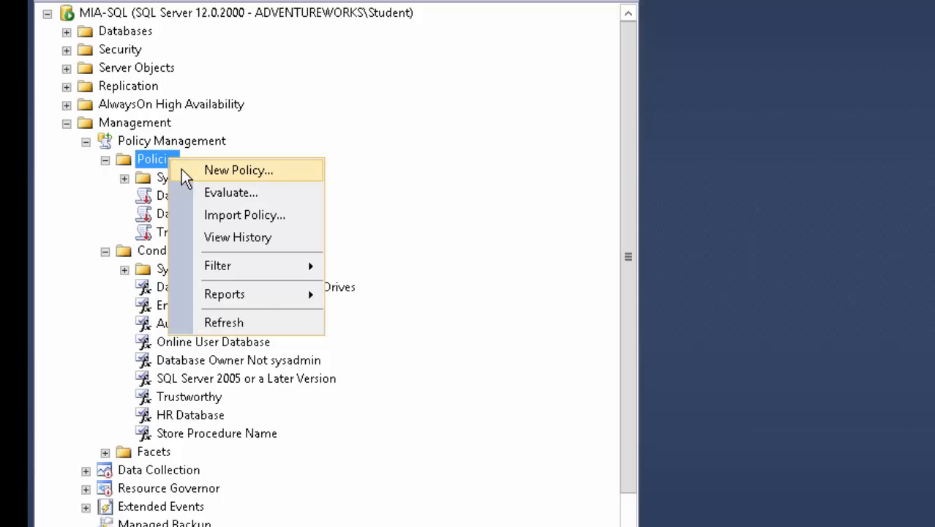
left_click(192, 170)
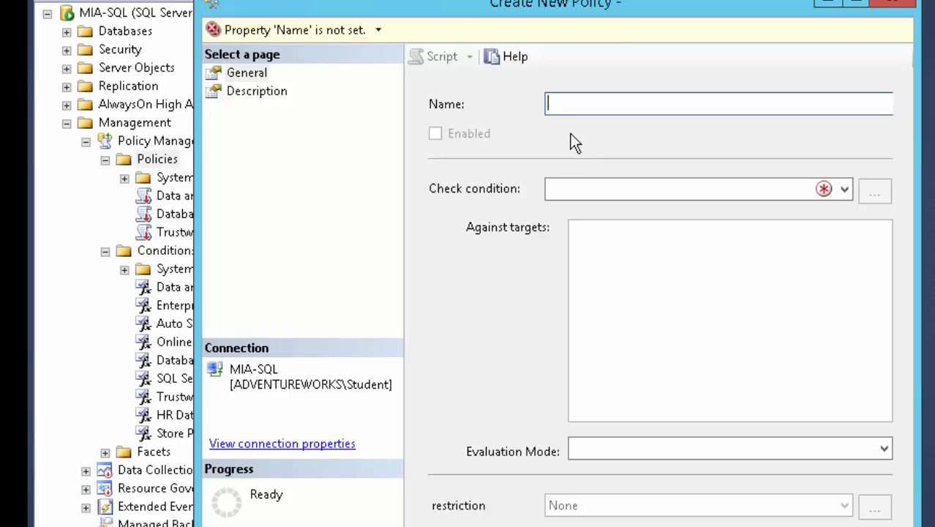
type("Store")
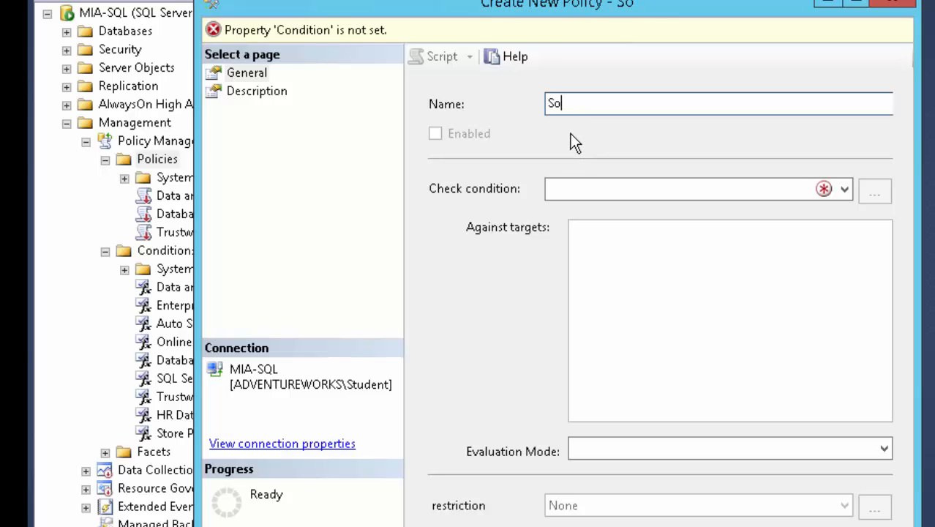
type(" PR")
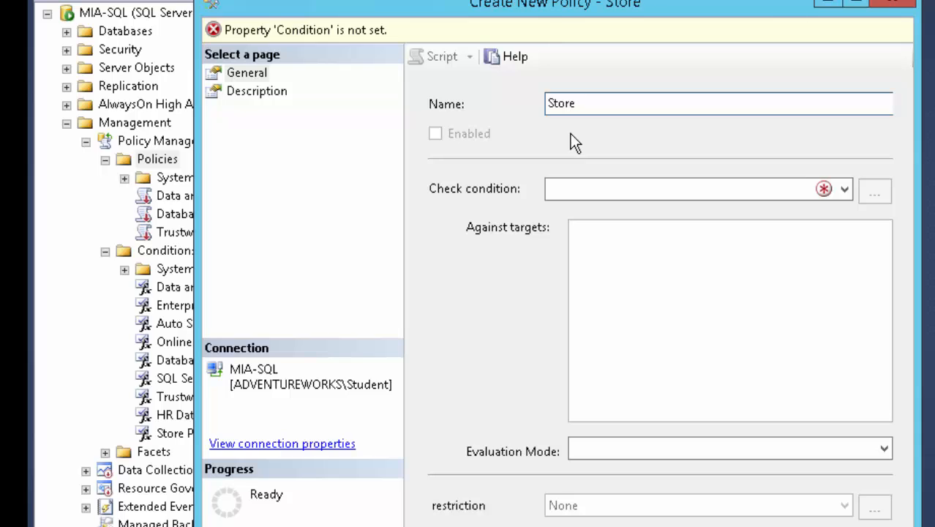
type("o")
key("BackSpace")
key("BackSpace")
type("ro")
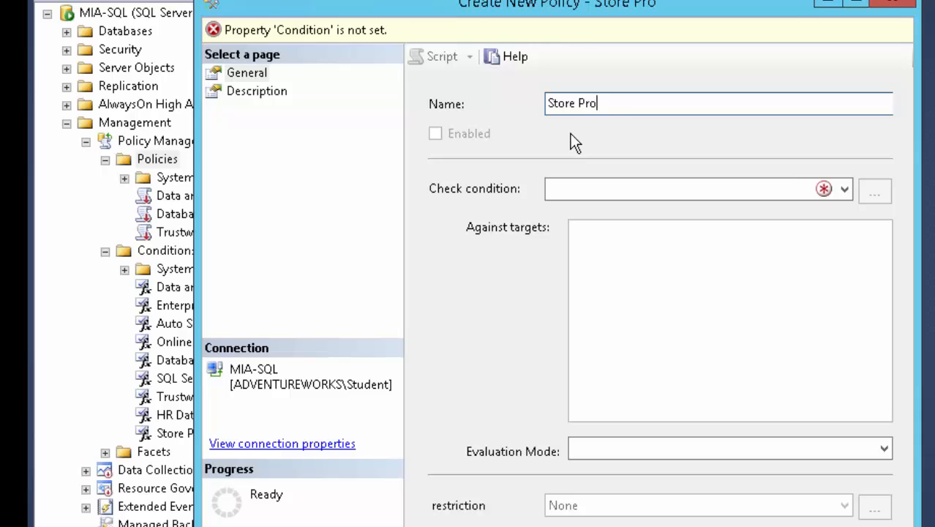
type("cedures Na")
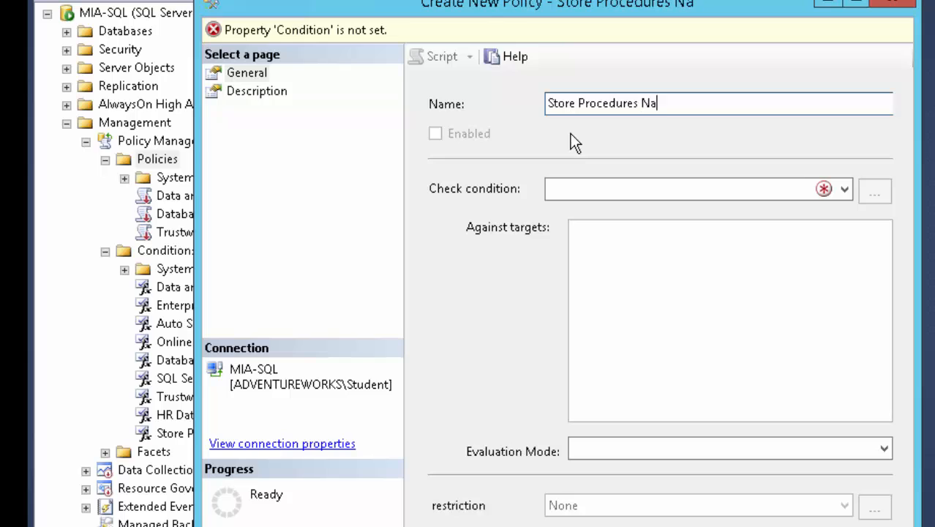
type("mes in H")
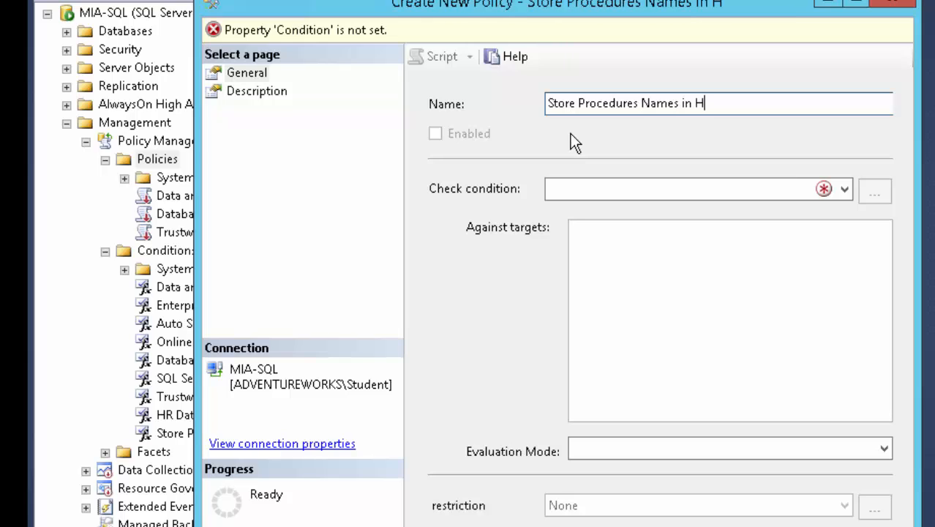
type("uman Res")
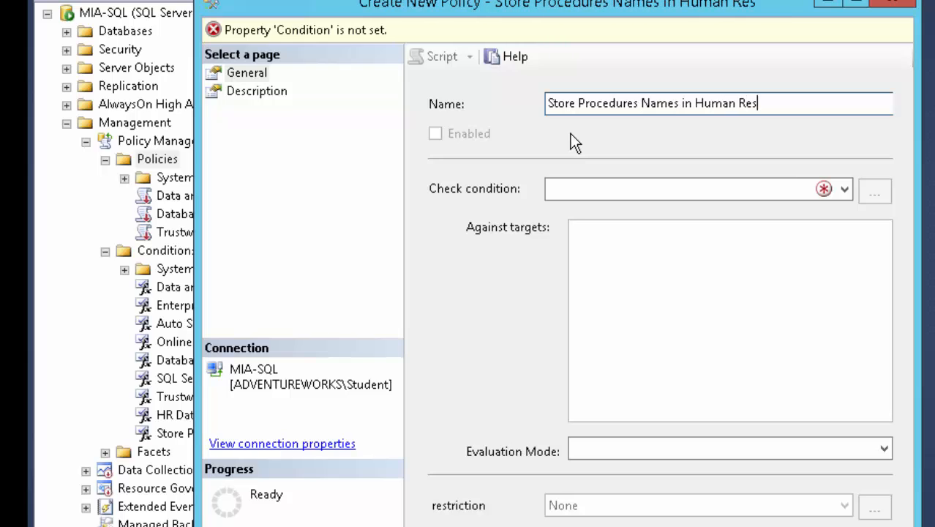
type("ources DB")
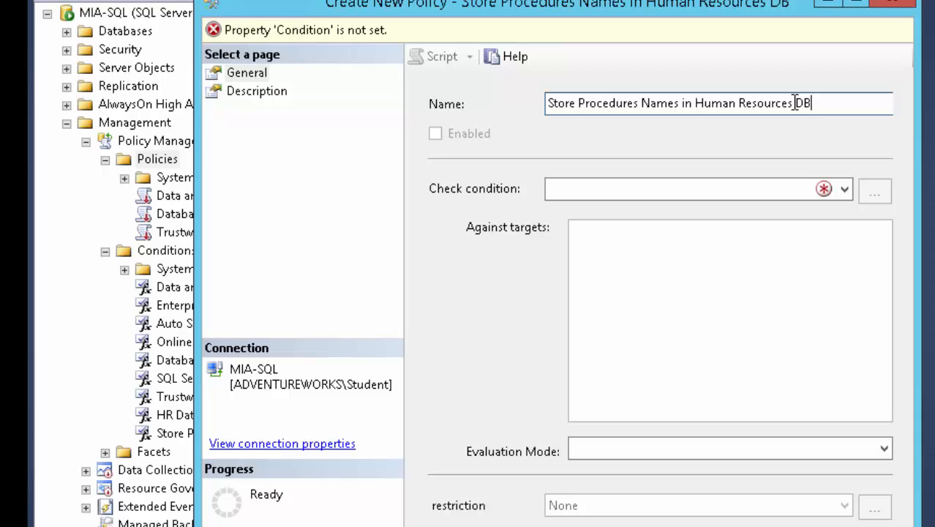
Step: Set the policy's check condition to Store Procedure Name, limit its target databases to HR Database, and save the policy
left_click(846, 192)
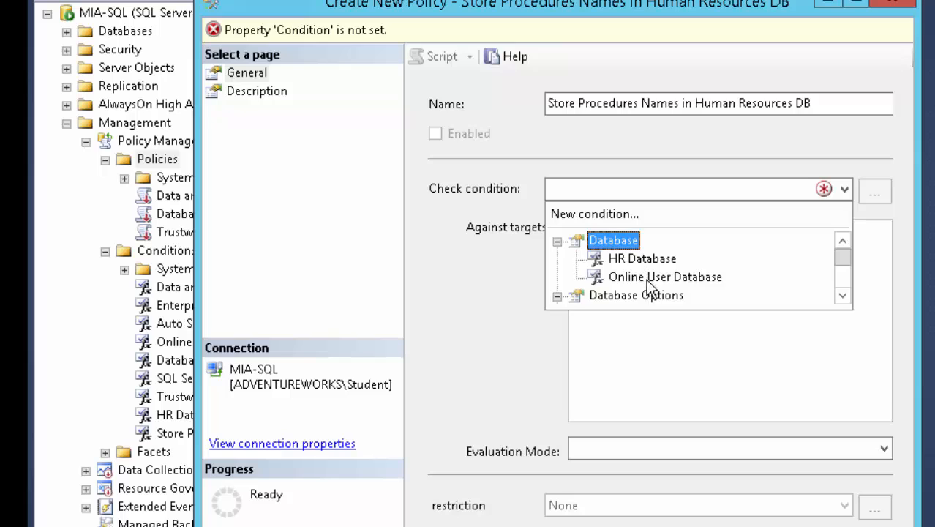
left_click(843, 295)
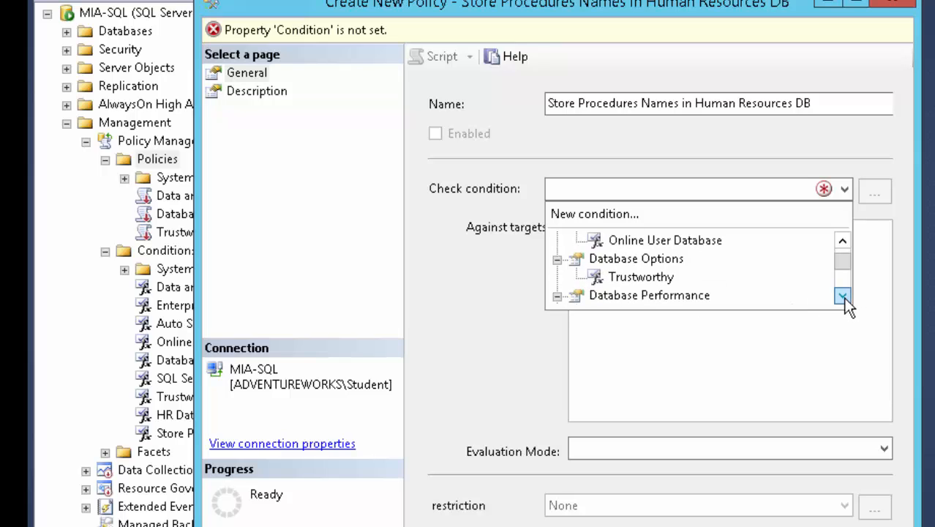
left_click(843, 296)
left_click(843, 296)
left_click(843, 296)
left_click(843, 295)
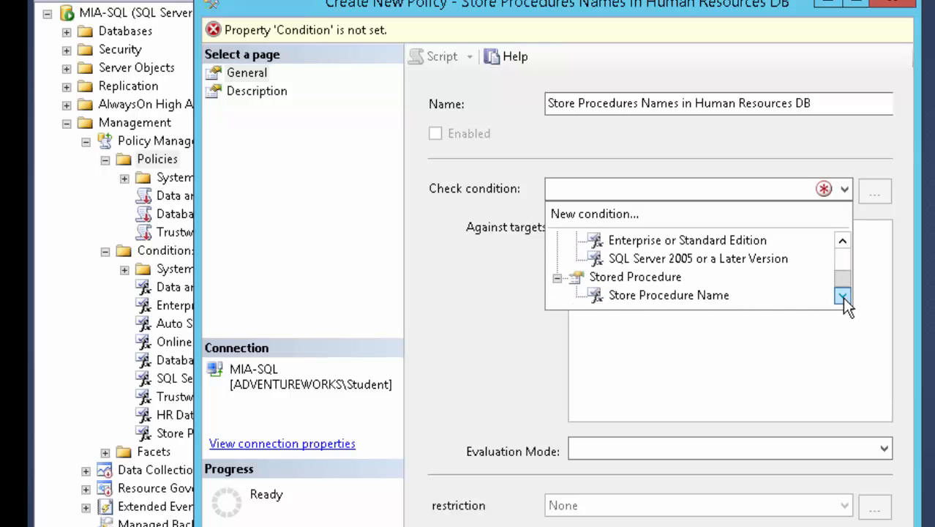
left_click(657, 297)
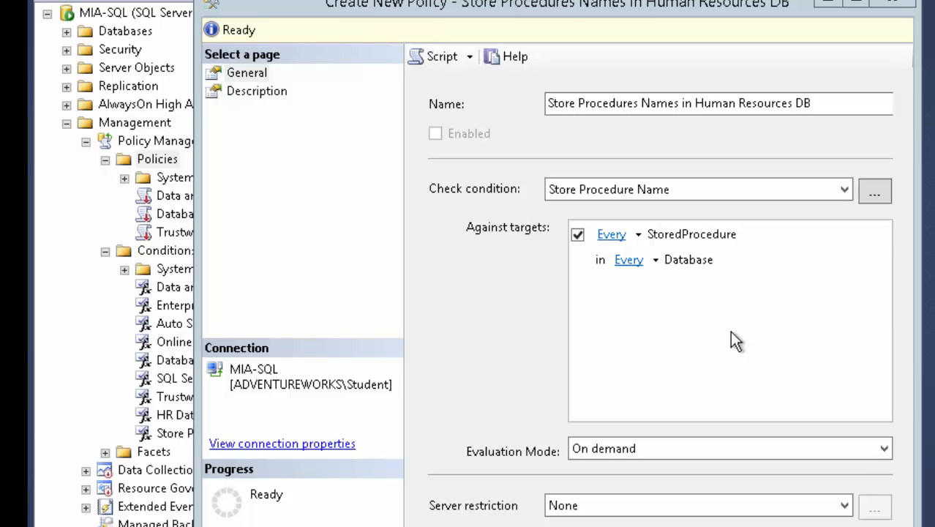
left_click(655, 261)
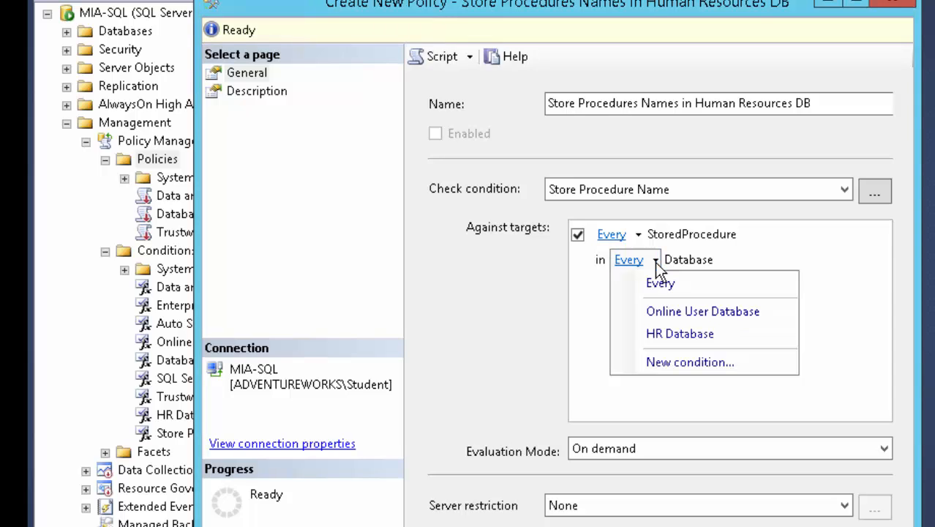
left_click(662, 339)
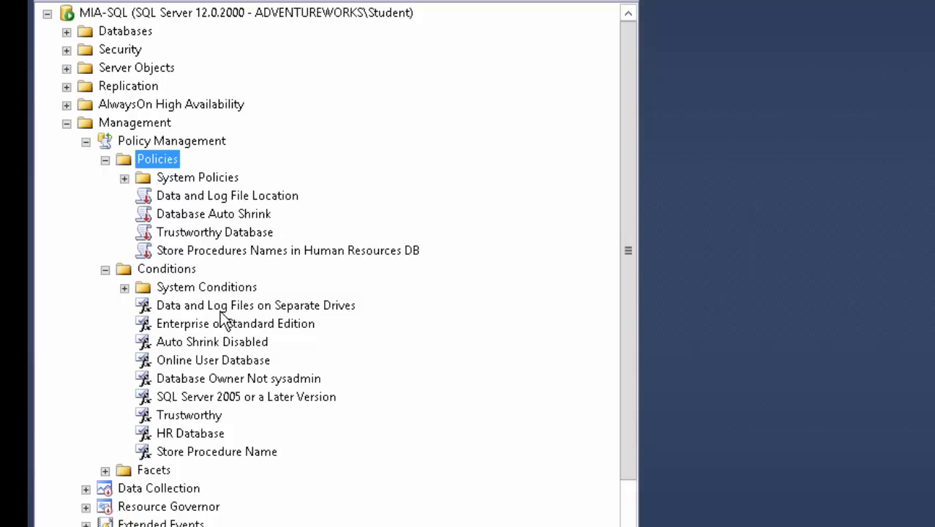
Step: Evaluate the Store Procedures Names in Human Resources DB policy and examine the result details for the MIA-SQL target
left_click(225, 252)
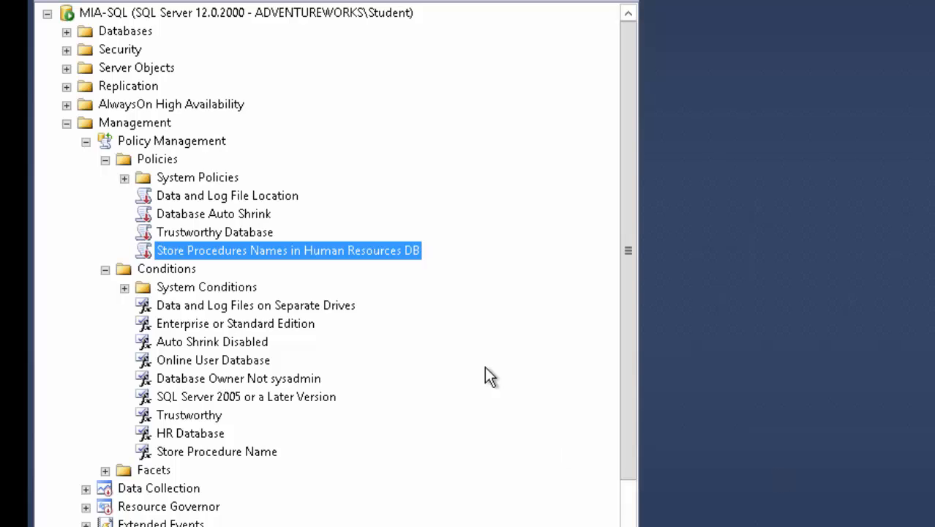
right_click(357, 252)
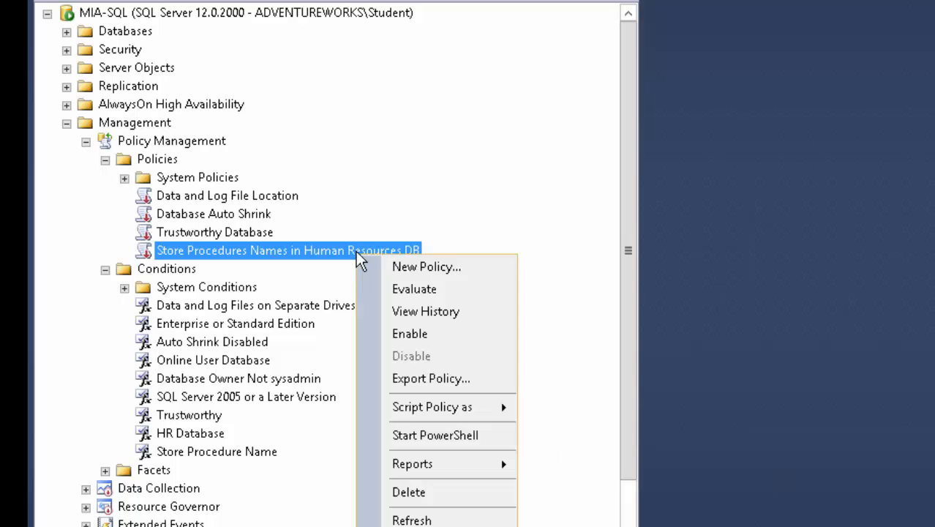
left_click(395, 290)
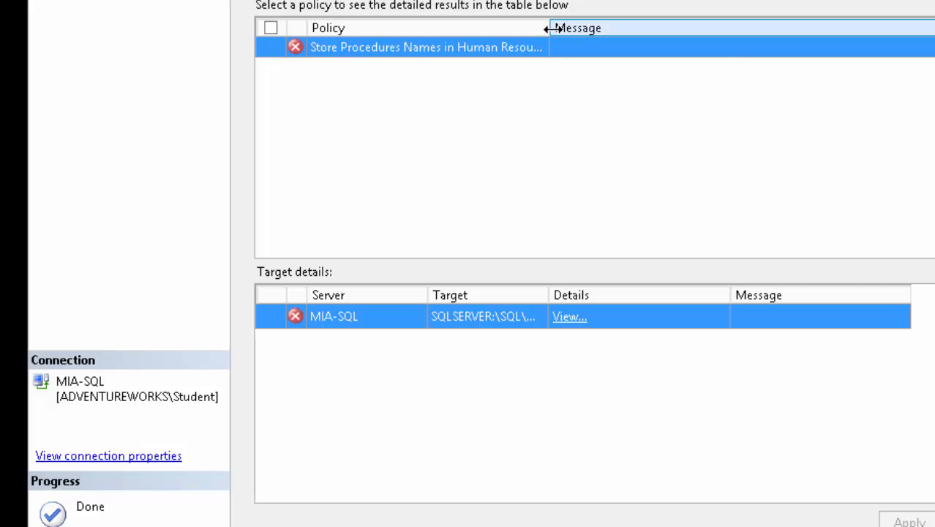
left_click_drag(549, 28, 726, 27)
left_click(570, 317)
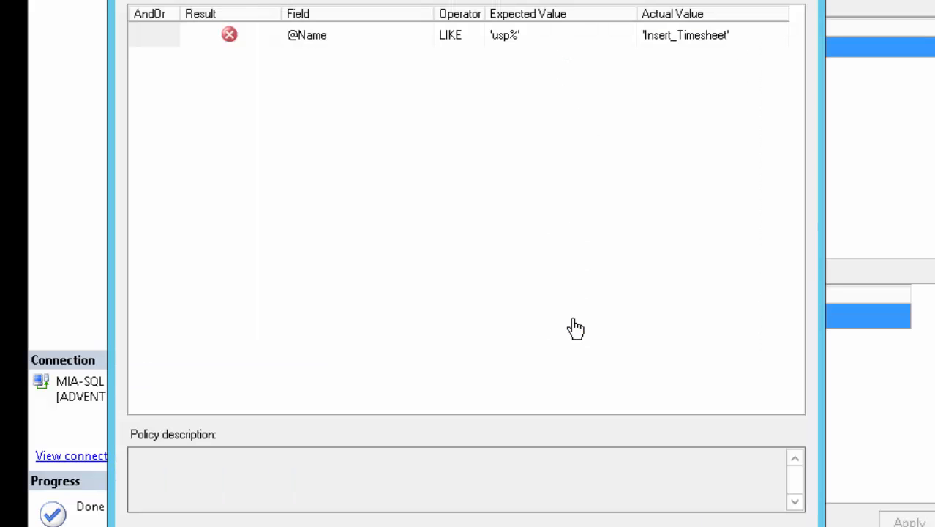
left_click(385, 37)
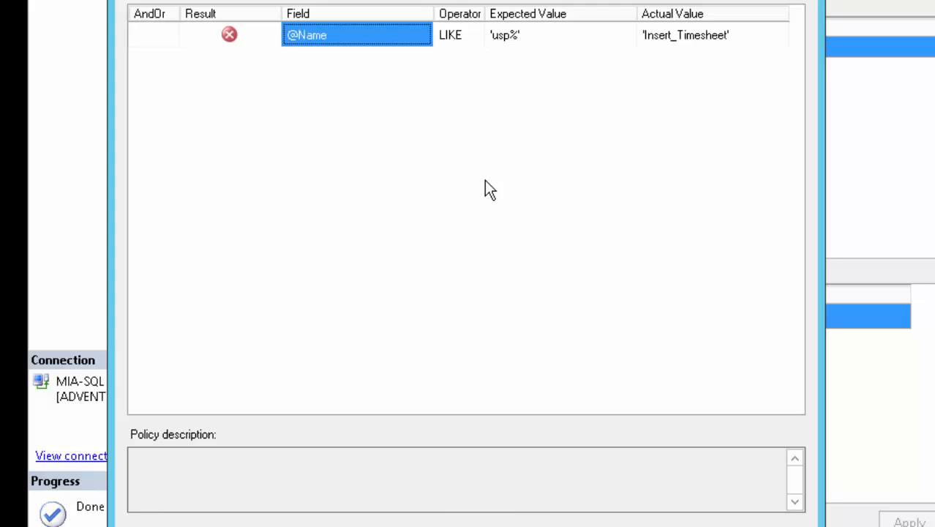
left_click(664, 40)
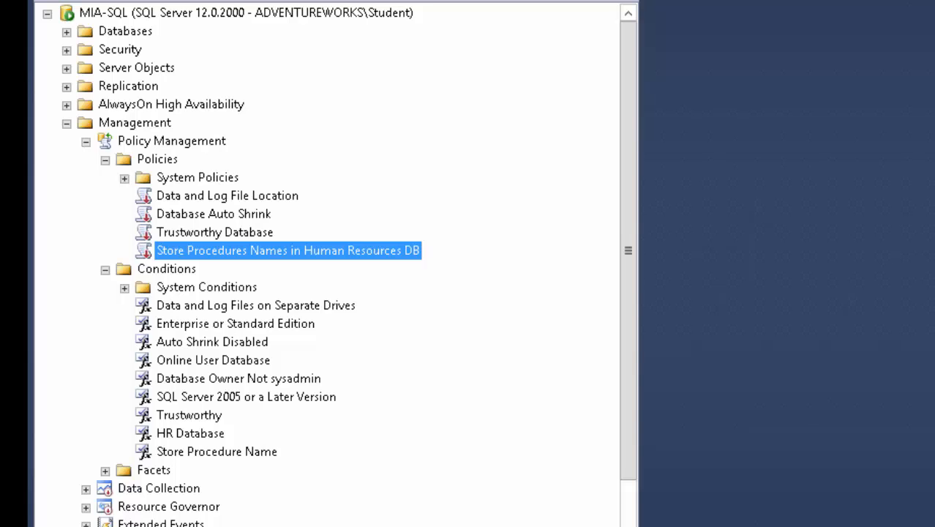
Step: Open the properties of the Store Procedures Names in Human Resources DB policy and set its evaluation mode to On change: prevent
right_click(206, 257)
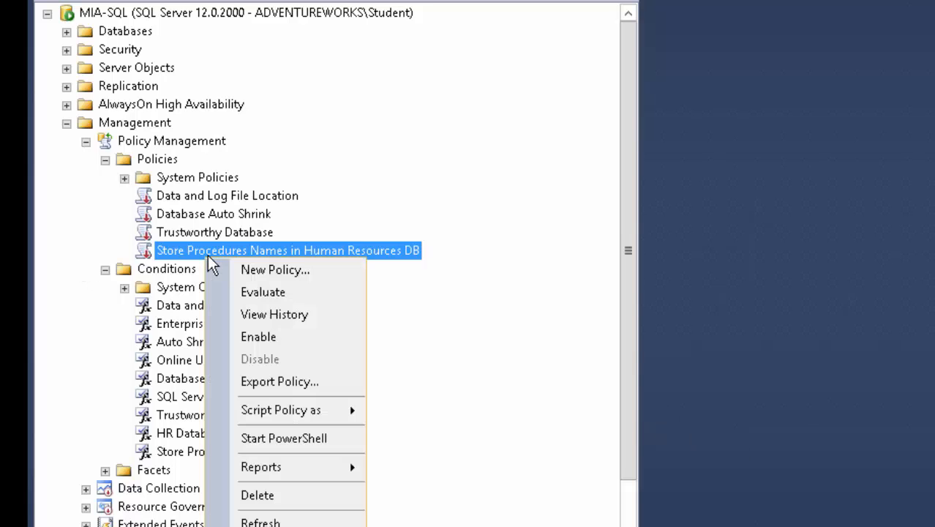
left_click(261, 521)
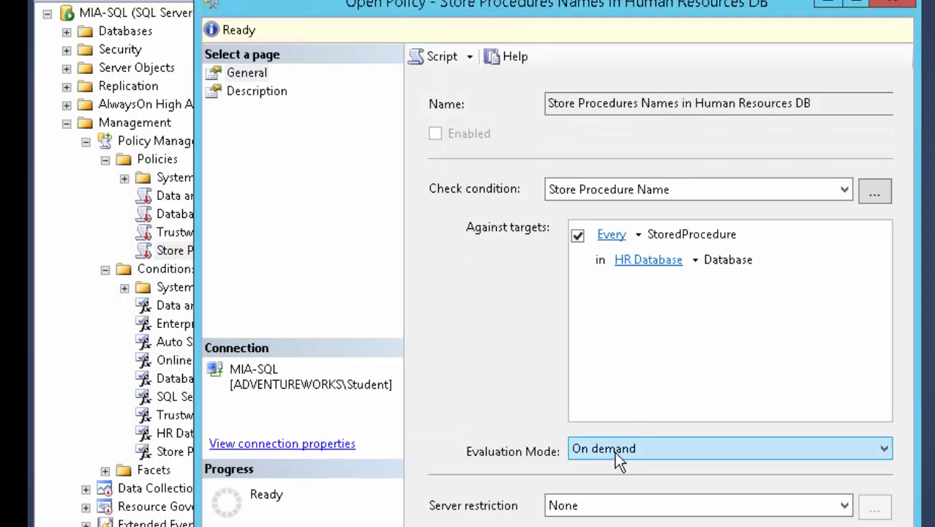
left_click(615, 455)
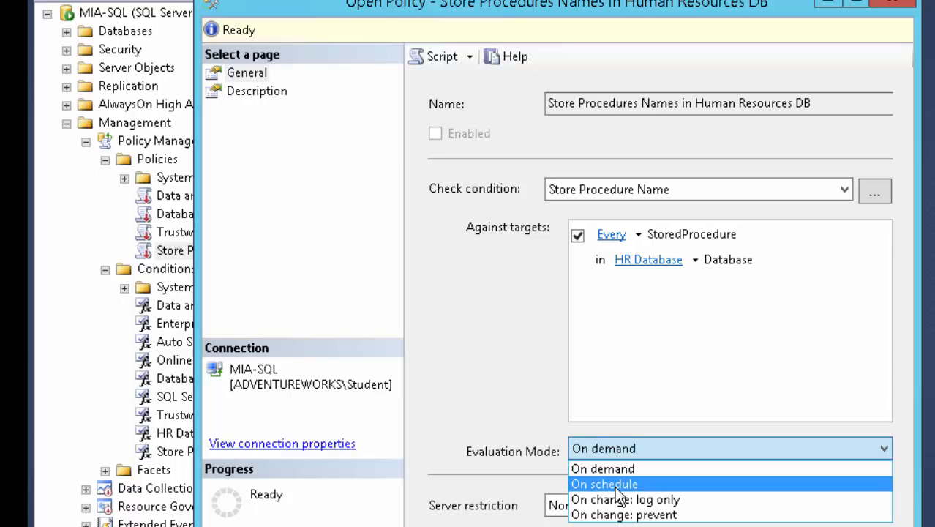
left_click(626, 515)
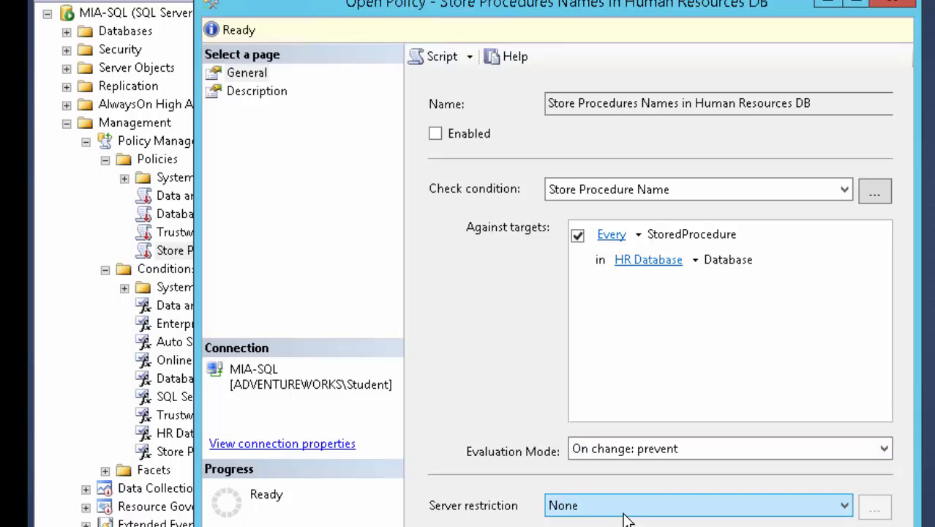
key("Return")
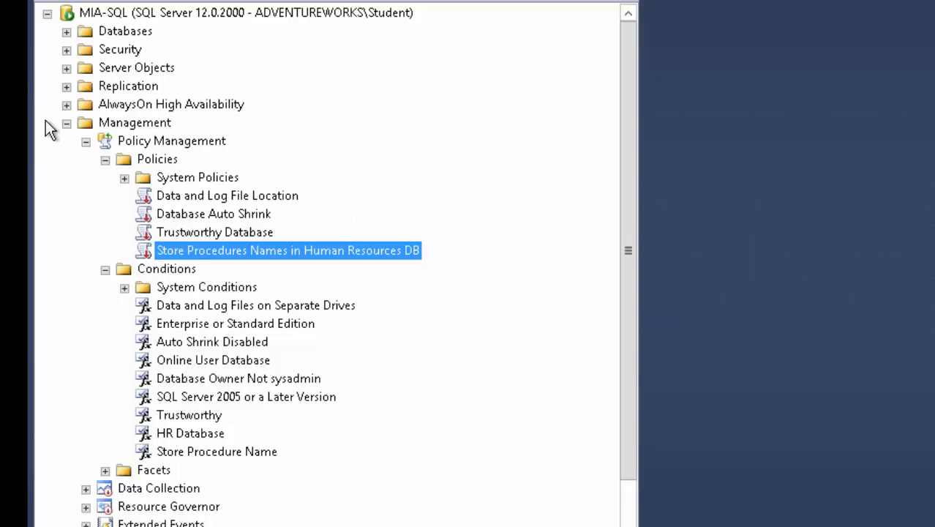
Step: Collapse the Management folder, then display the registered servers and expand the Database Engine node
left_click(67, 124)
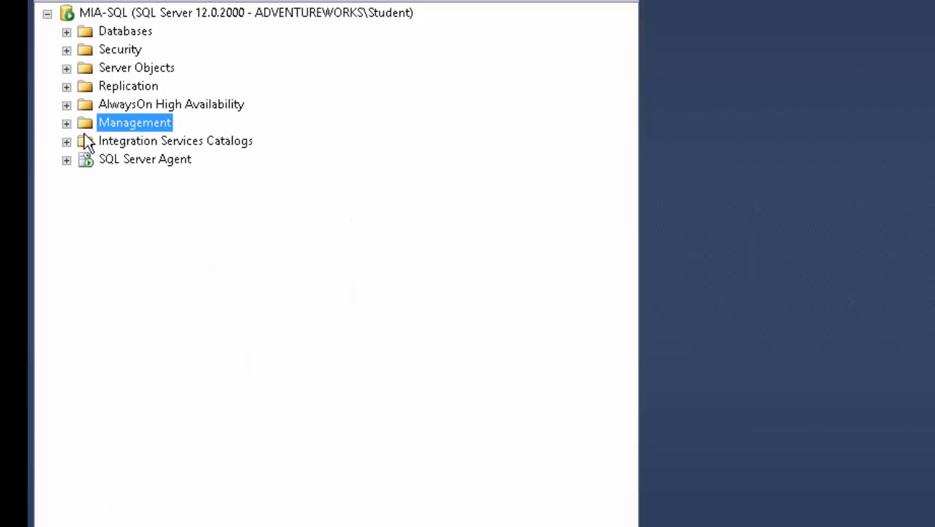
left_click(102, 14)
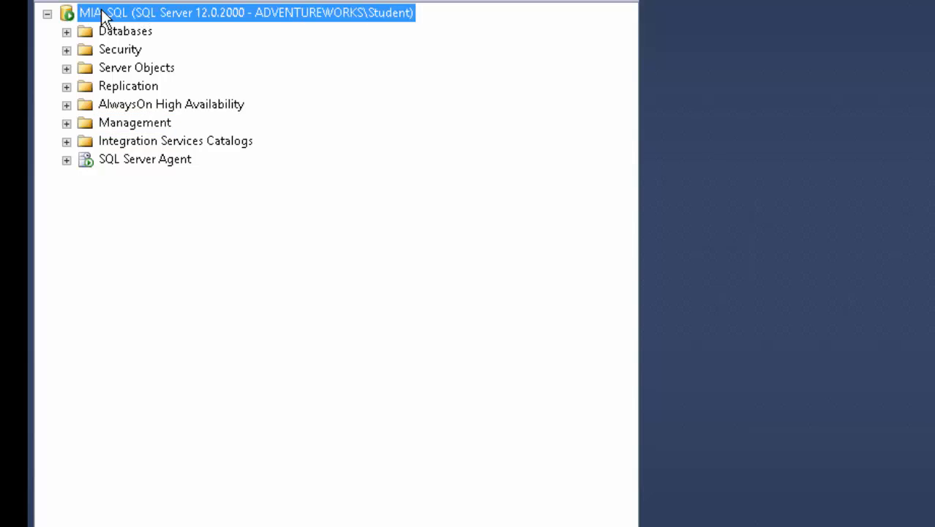
left_click(99, 1)
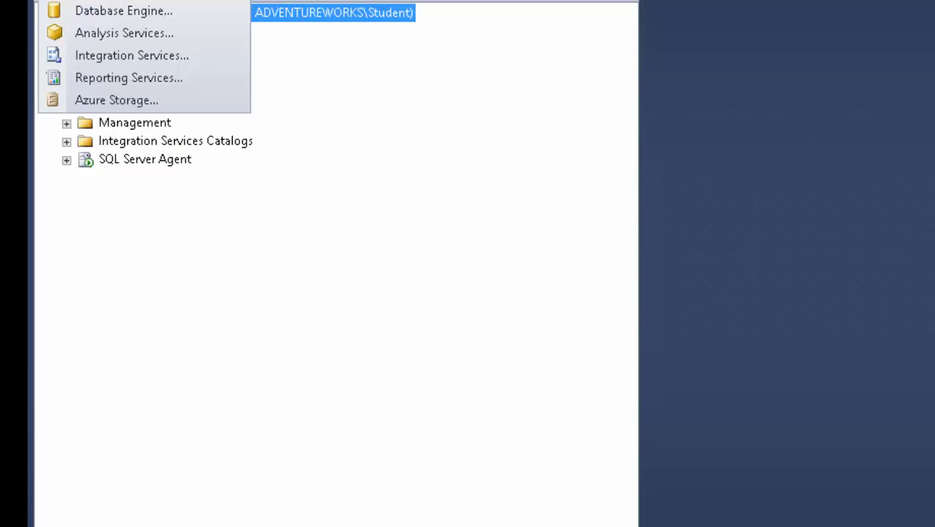
left_click(59, 78)
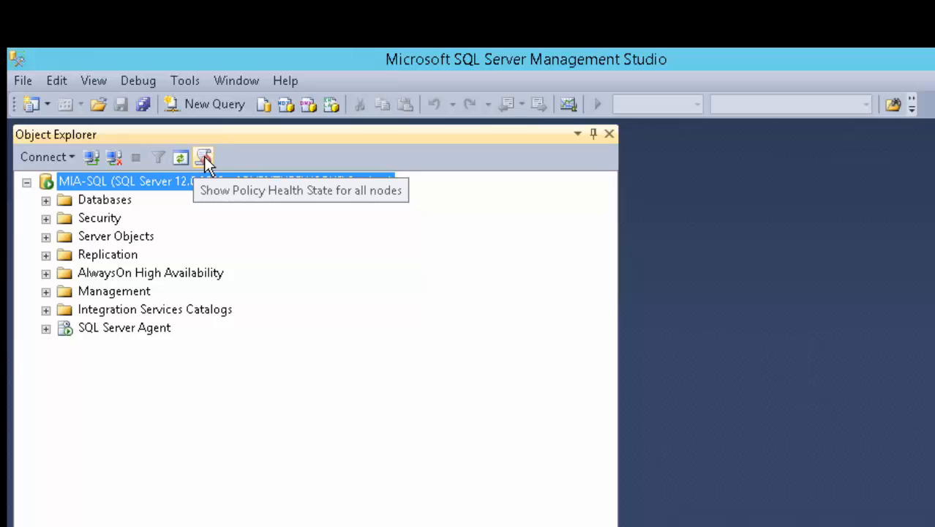
left_click(93, 82)
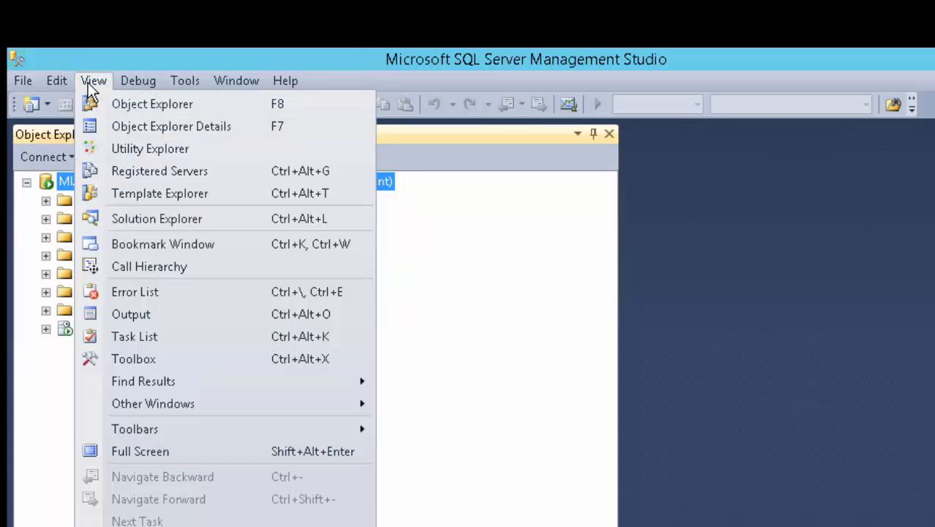
left_click(117, 175)
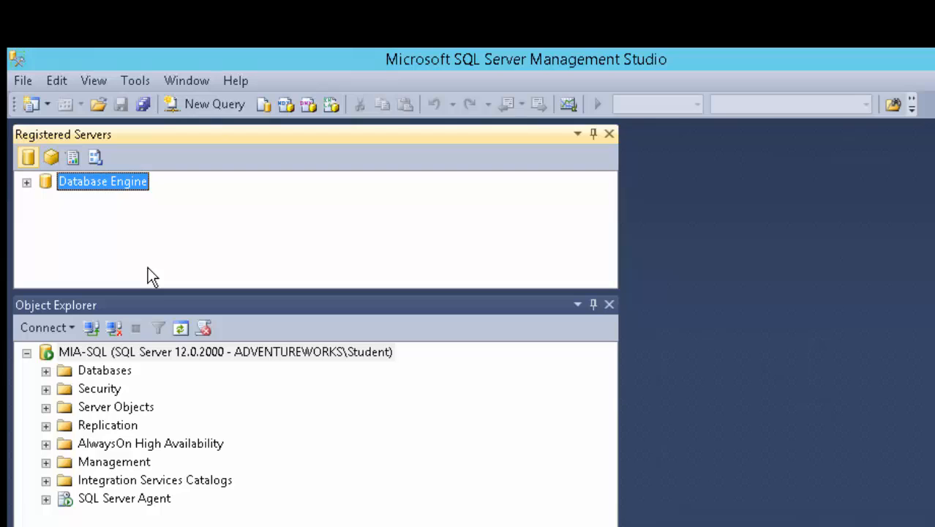
left_click(27, 182)
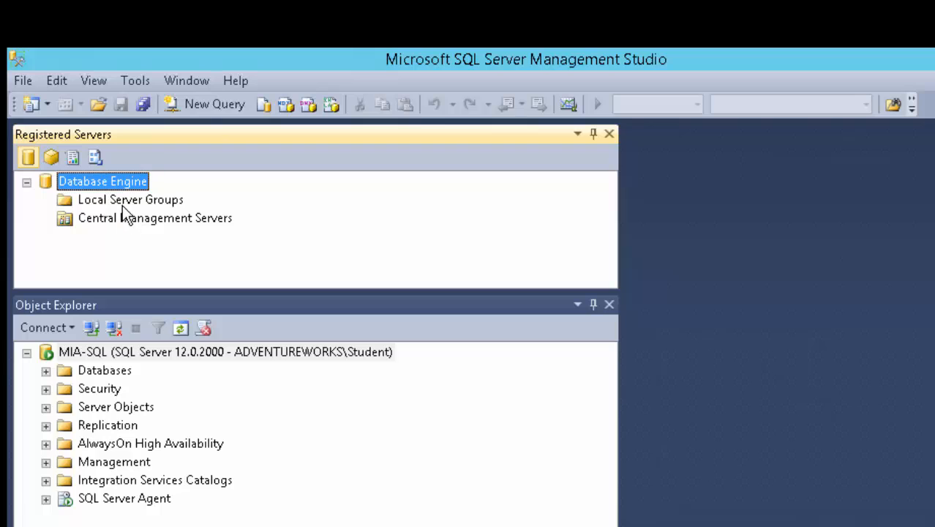
left_click(125, 202)
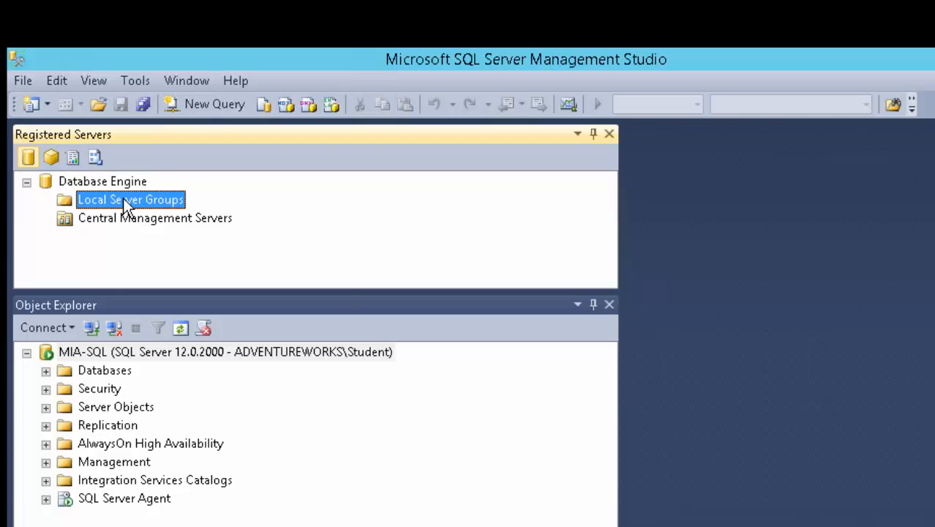
right_click(126, 204)
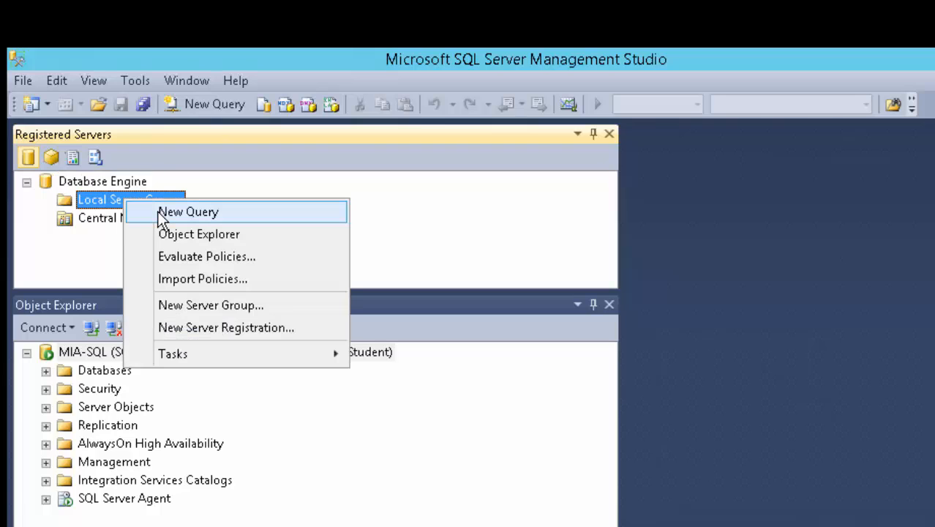
left_click(97, 181)
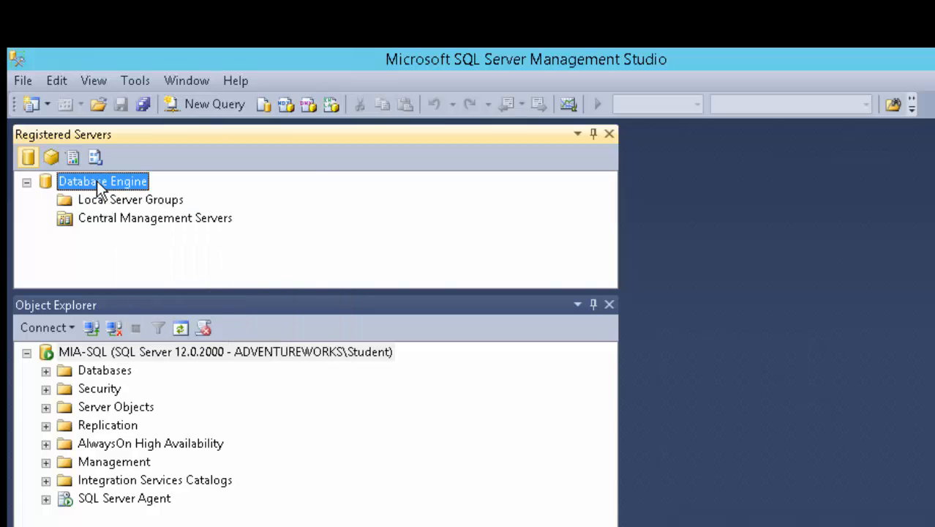
right_click(96, 180)
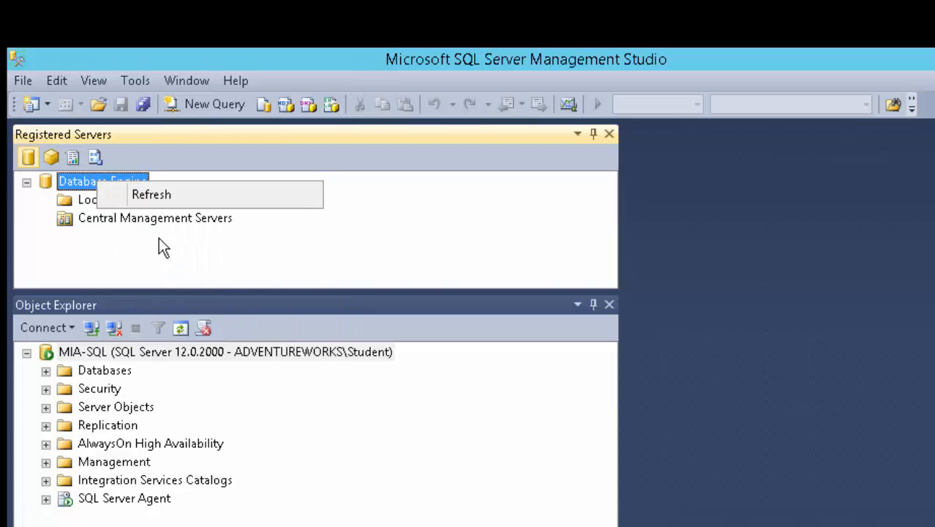
Step: Create a new server group named Adventure Works Servers under Local Server Groups
left_click(93, 202)
right_click(93, 202)
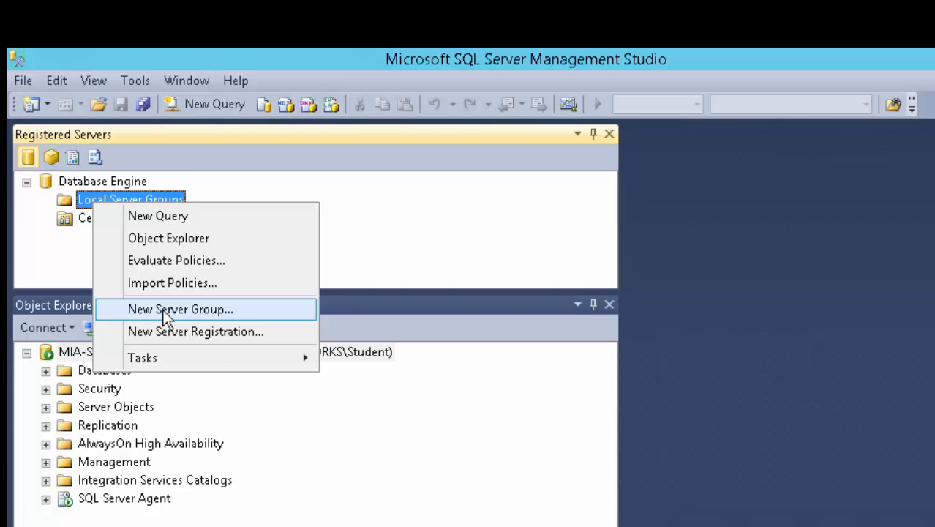
left_click(166, 315)
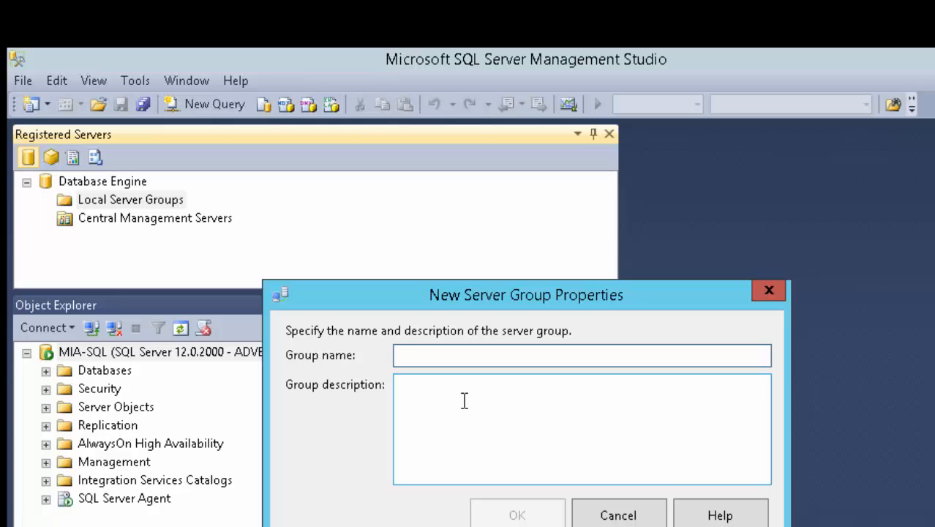
type("Adventre")
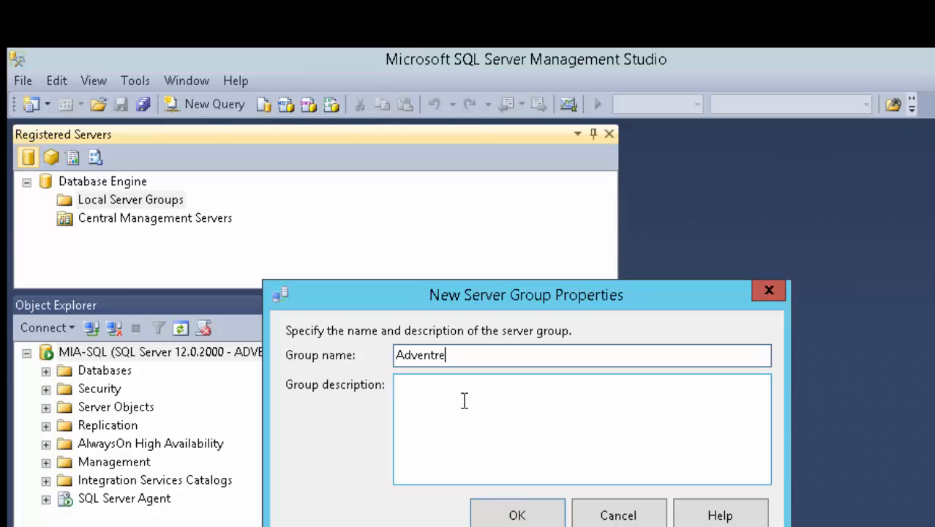
key("BackSpace")
key("BackSpace")
type("ure Works Server")
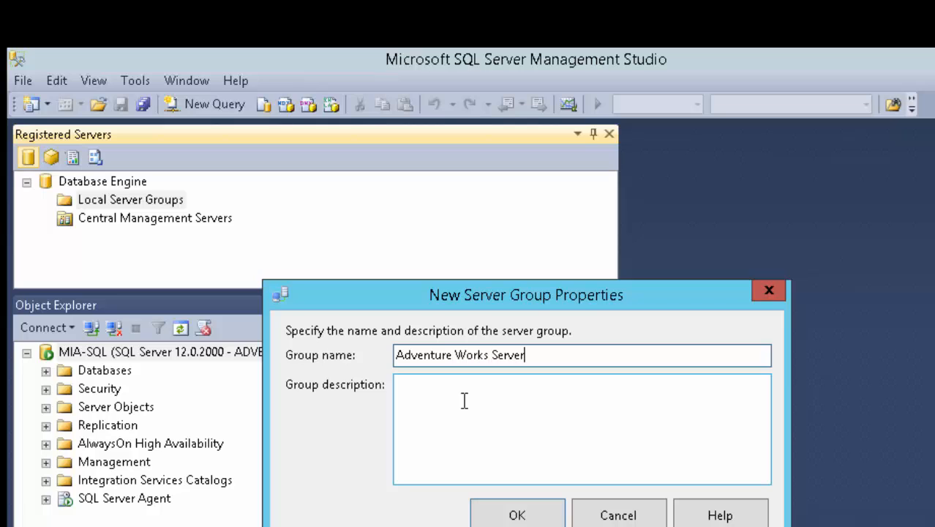
type("s")
left_click(532, 516)
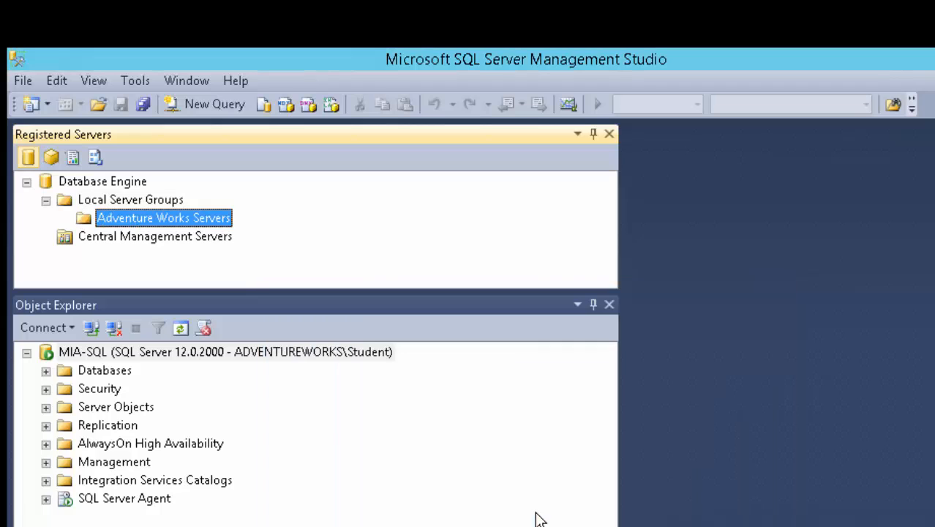
Step: Register the MIA-SQL server in the Adventure Works Servers group with Windows Authentication, testing the connection before saving
right_click(211, 224)
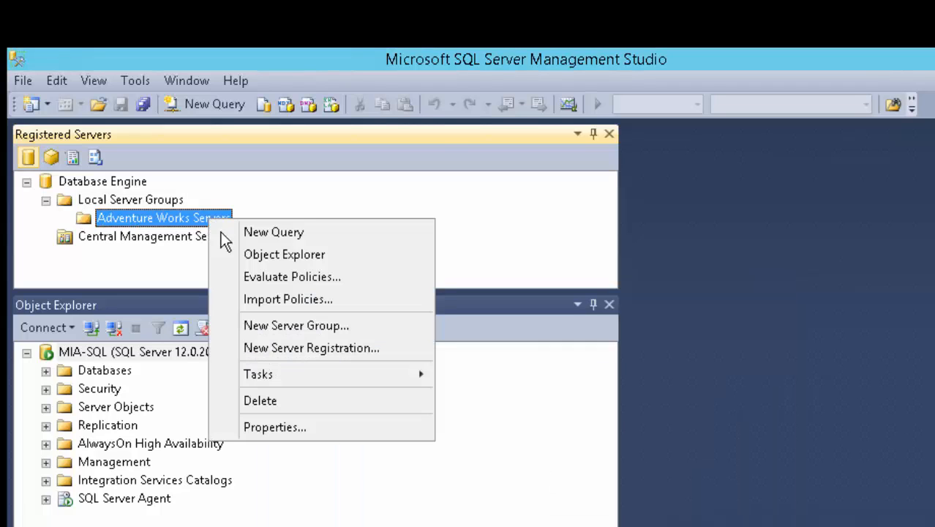
left_click(299, 350)
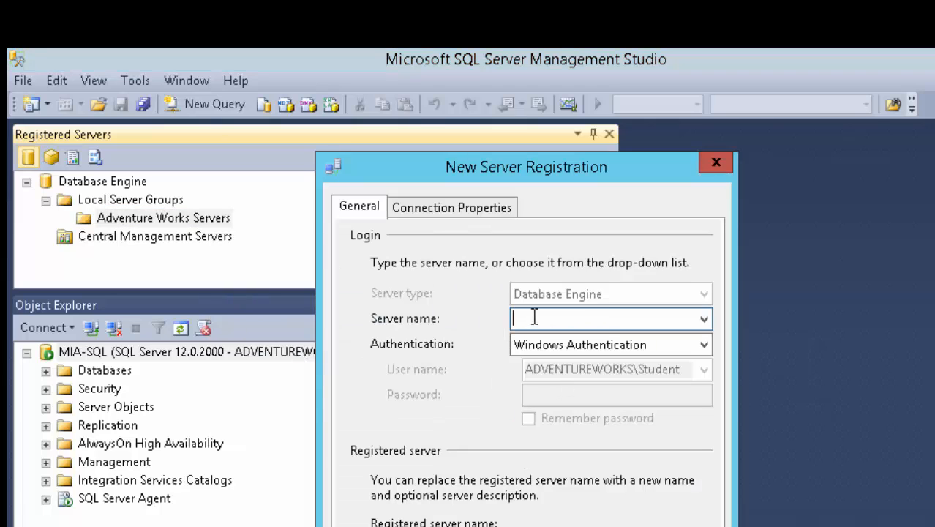
type("MIA-SQL")
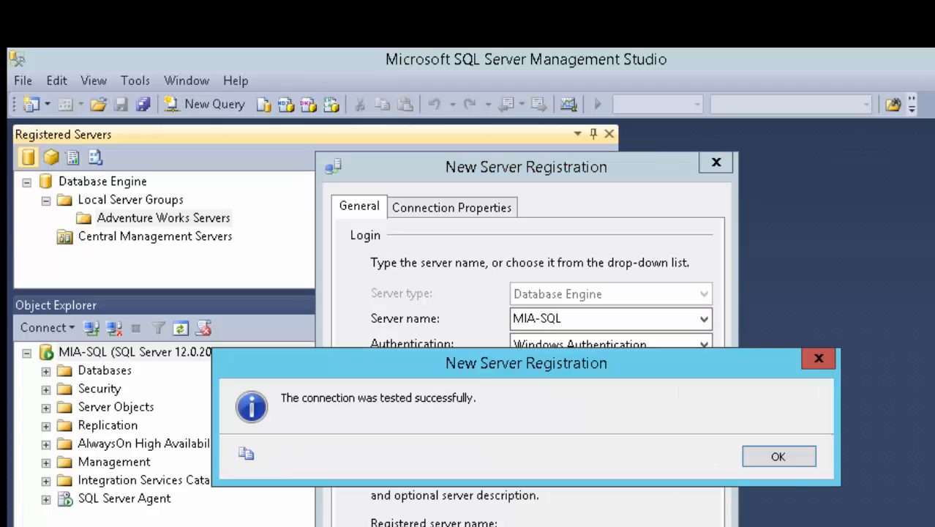
left_click(747, 464)
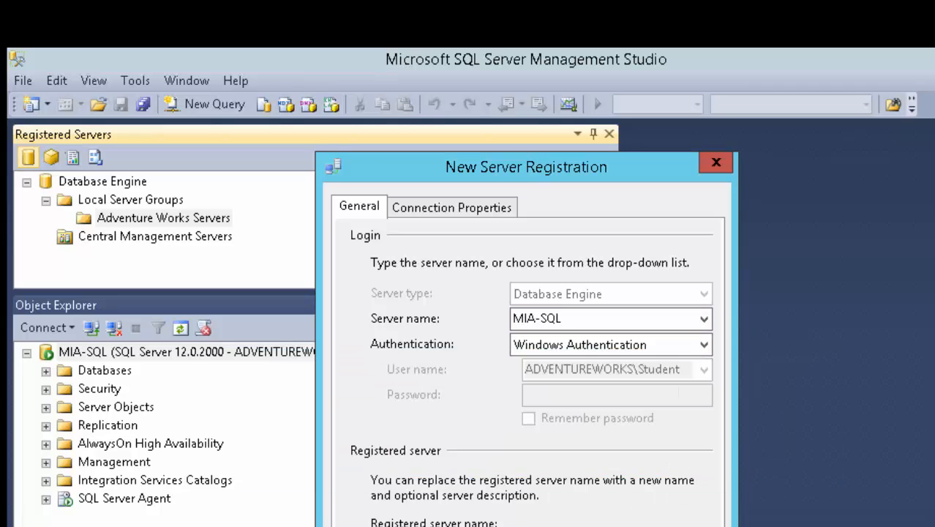
key("Return")
Step: Register the MIA-SQL\SQL2 instance in the Adventure Works Servers group with Windows Authentication, testing the connection before saving
right_click(173, 221)
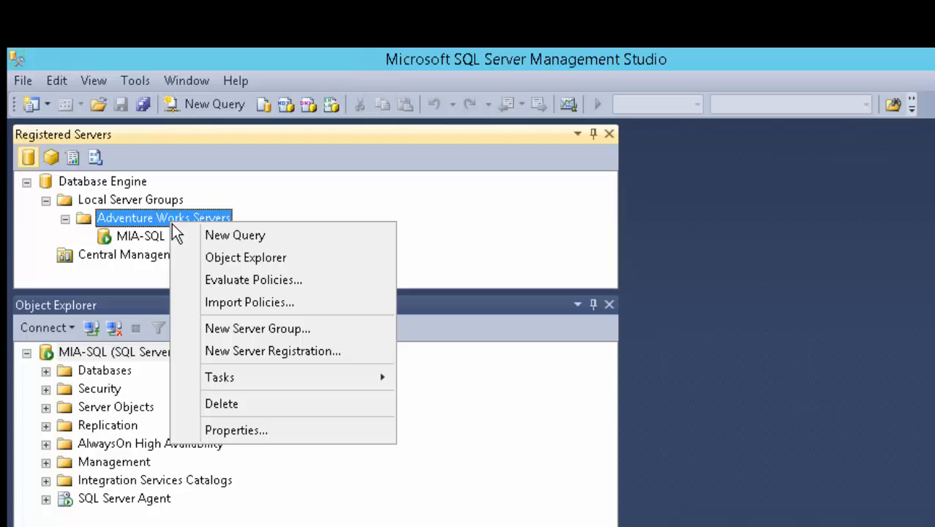
left_click(252, 352)
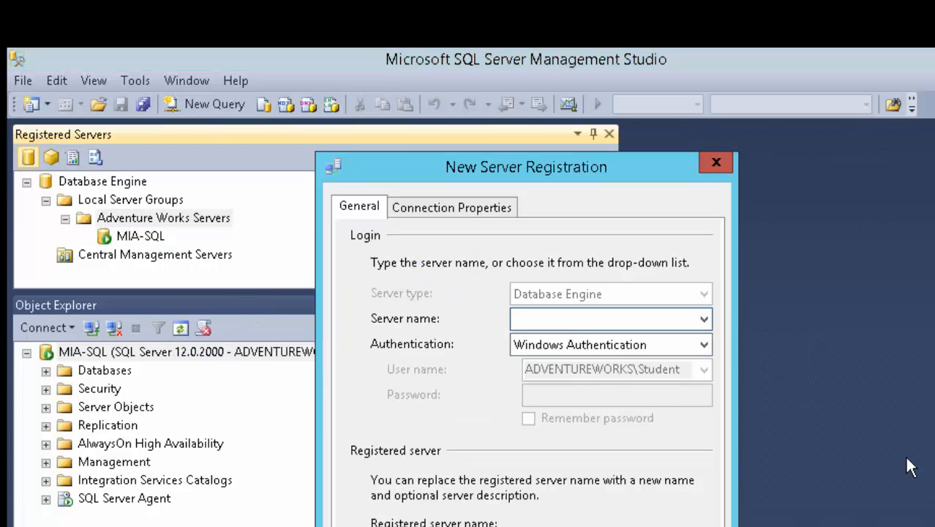
type("MIA-SQL\\SQL2")
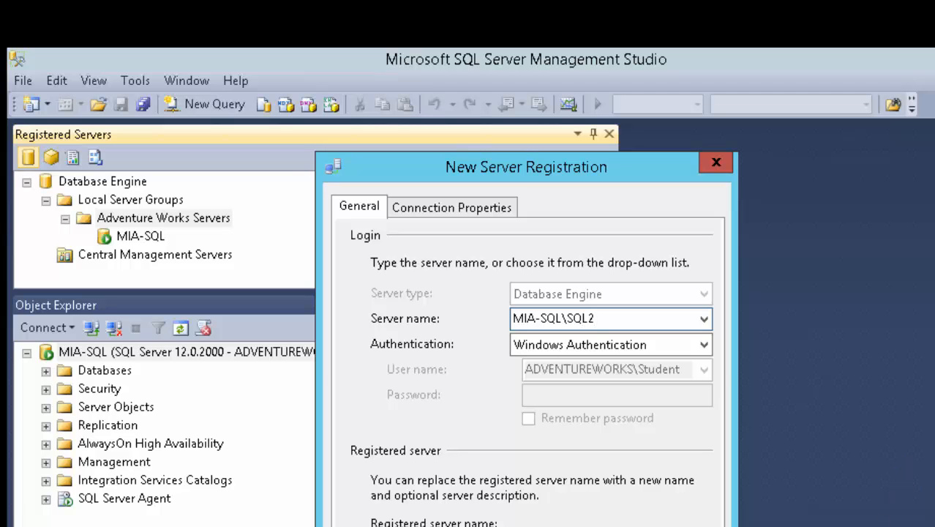
key("alt+t")
left_click(778, 457)
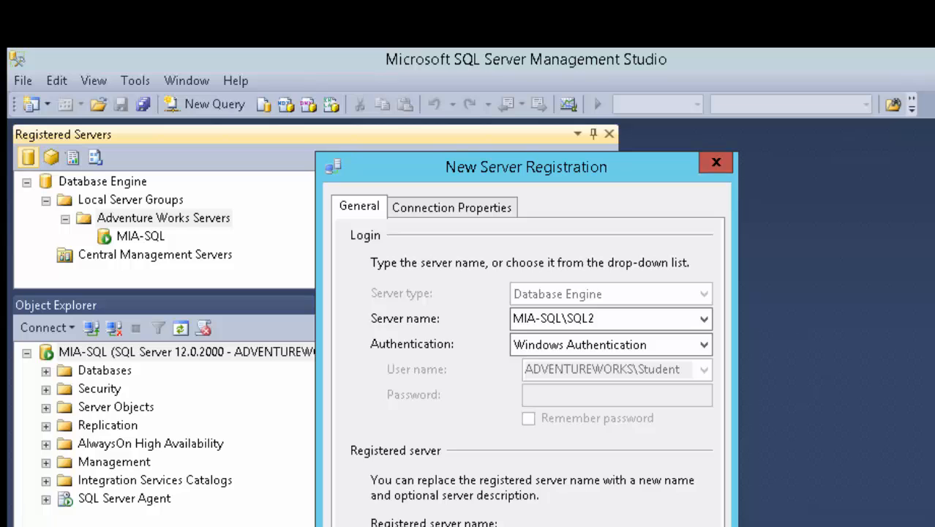
left_click(524, 526)
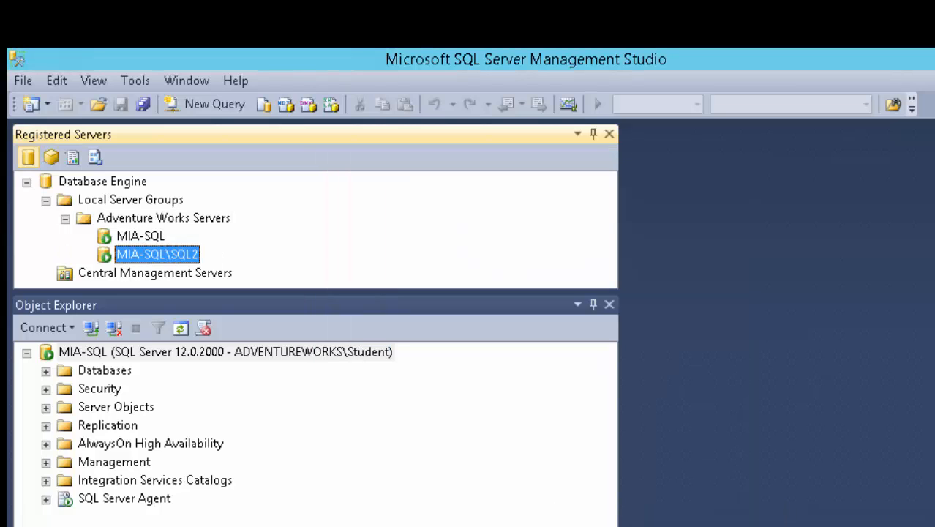
Step: Start a policy evaluation for the Adventure Works Servers group and load its policies from the MIA-SQL server
left_click(173, 219)
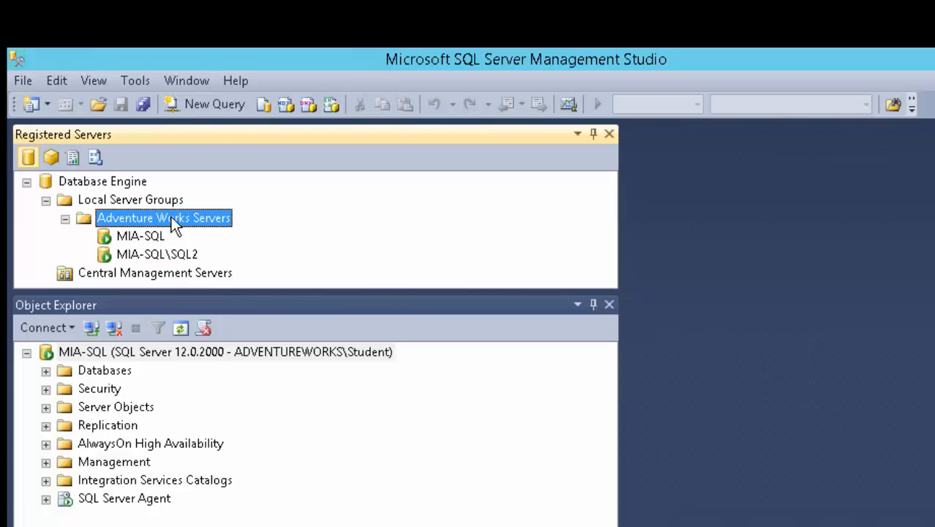
right_click(173, 223)
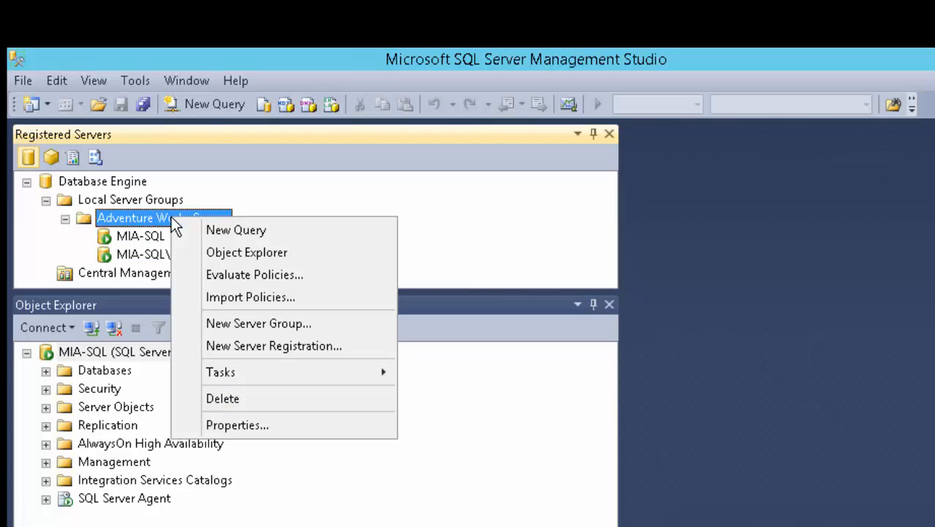
left_click(224, 282)
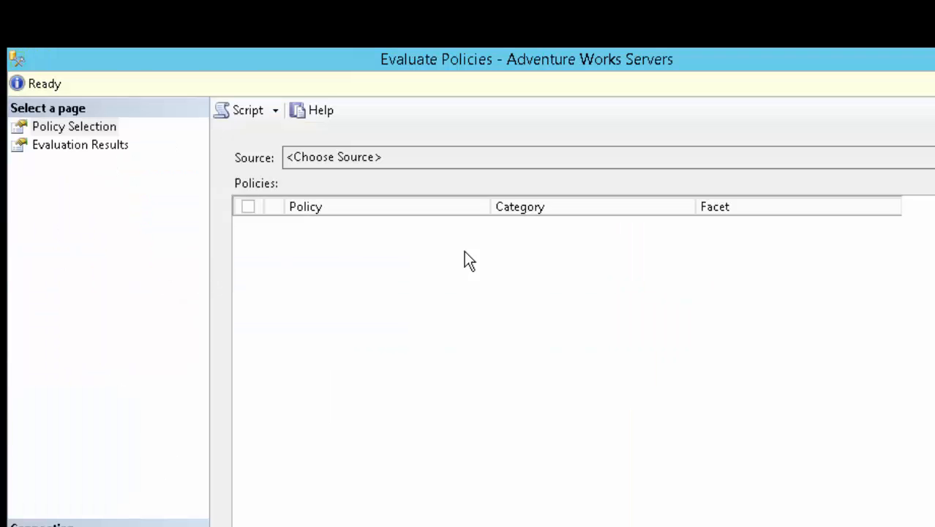
left_click(928, 162)
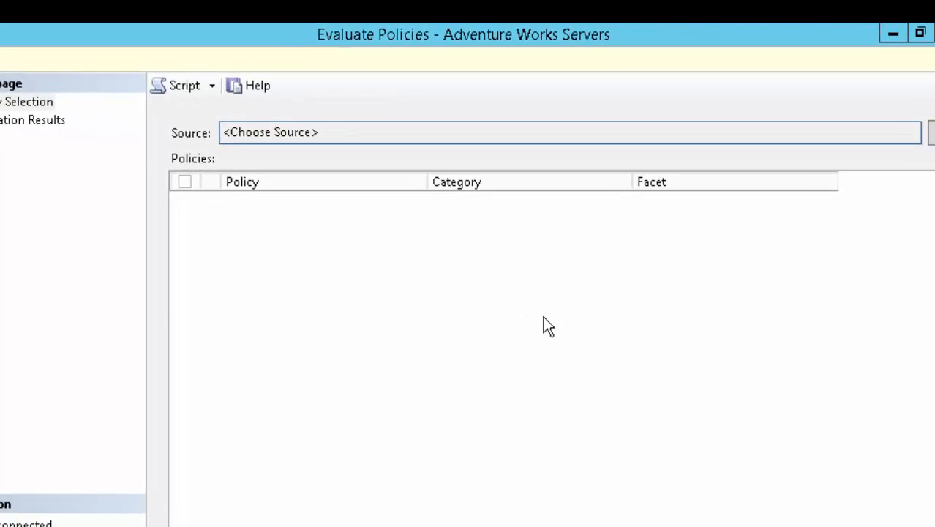
left_click(841, 99)
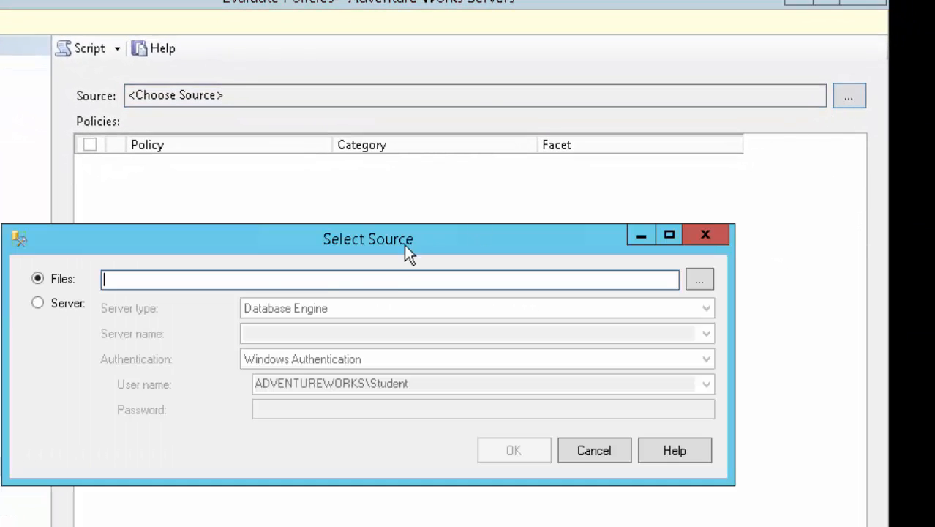
left_click(36, 303)
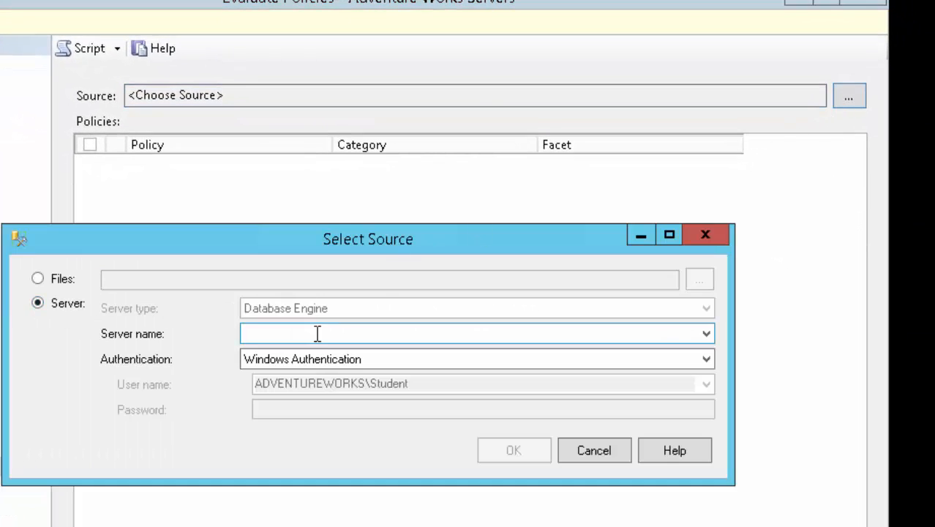
left_click(411, 341)
type("MIA-SQL")
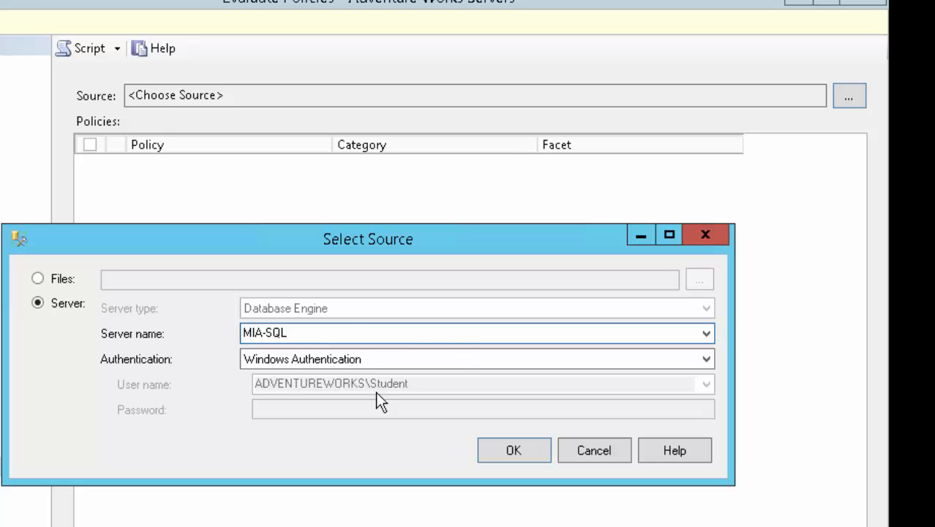
left_click(502, 451)
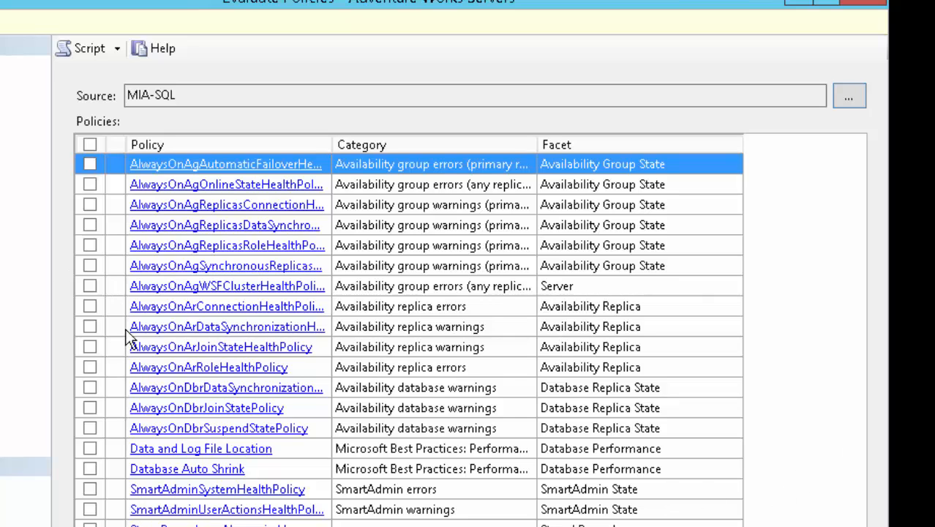
Step: Evaluate the Data and Log File Location and Database Auto Shrink policies, examine an Auto Shrink target's result details, and close the evaluation
left_click(89, 448)
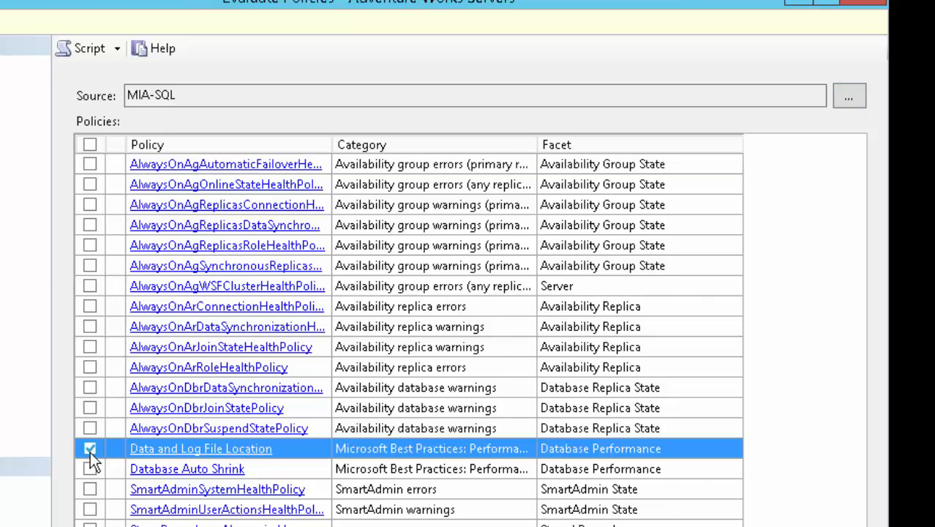
left_click(91, 469)
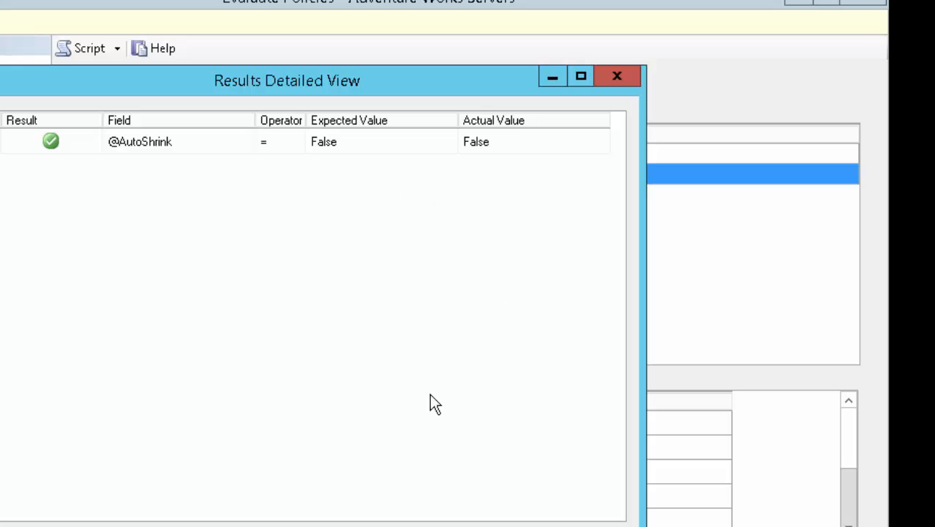
left_click(43, 136)
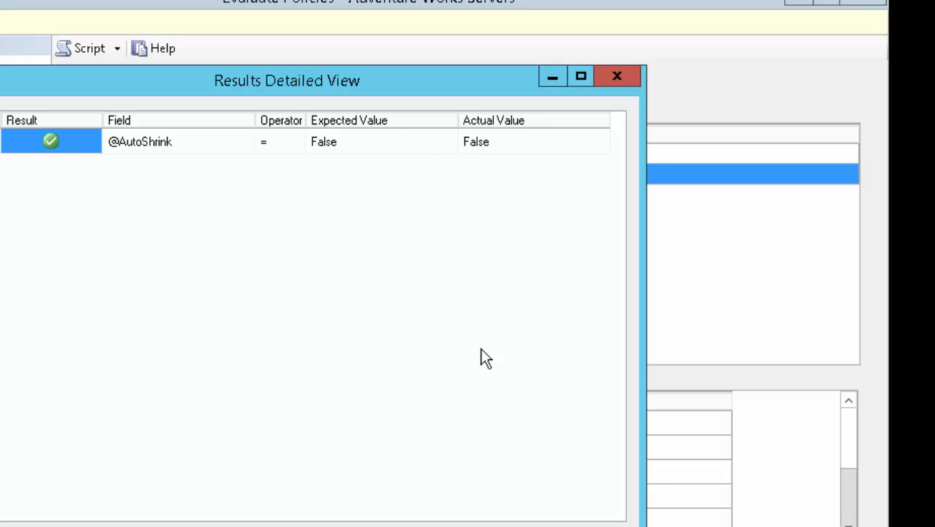
key("Escape")
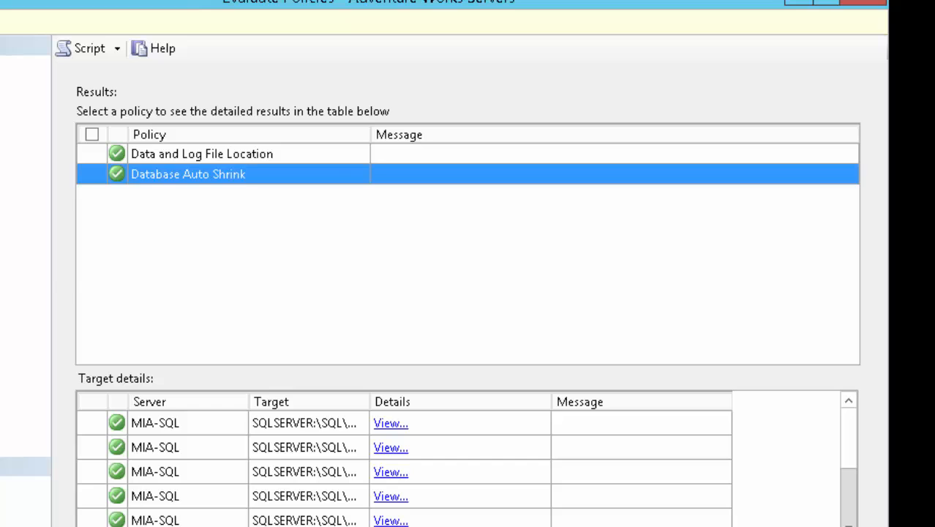
key("Escape")
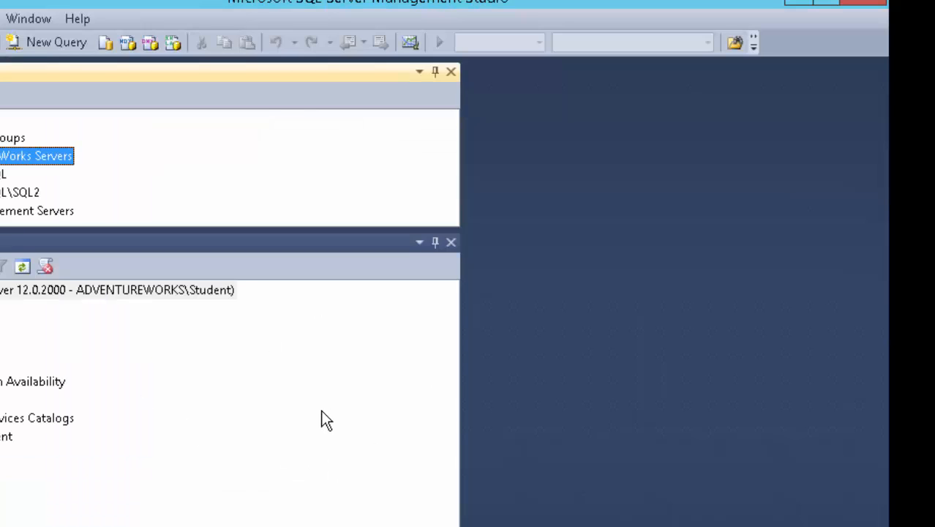